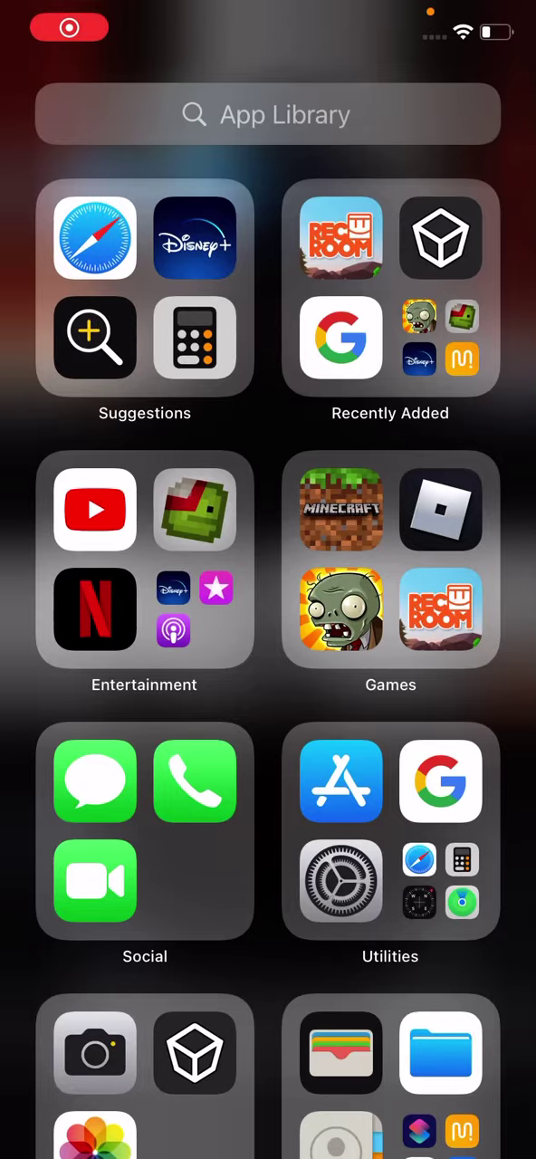
scroll(269, 579, down, 5)
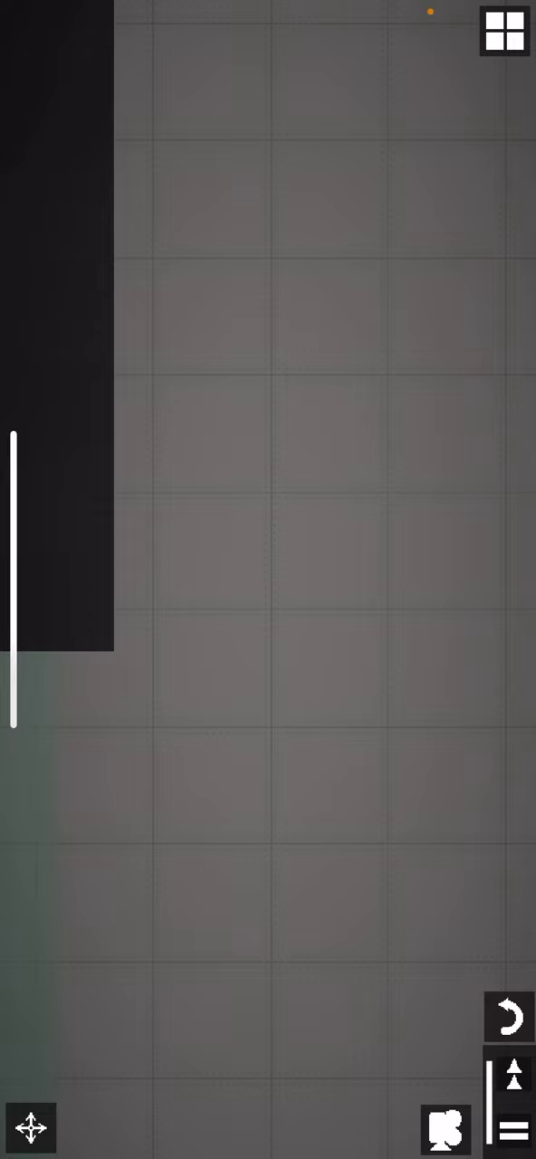
Step: Pan to open ground and drag a Melon ragdoll out from the Living category
mouse_move(272, 452)
mouse_down()
mouse_move(255, 534)
mouse_move(248, 679)
mouse_move(199, 815)
mouse_move(200, 906)
mouse_up()
click(504, 31)
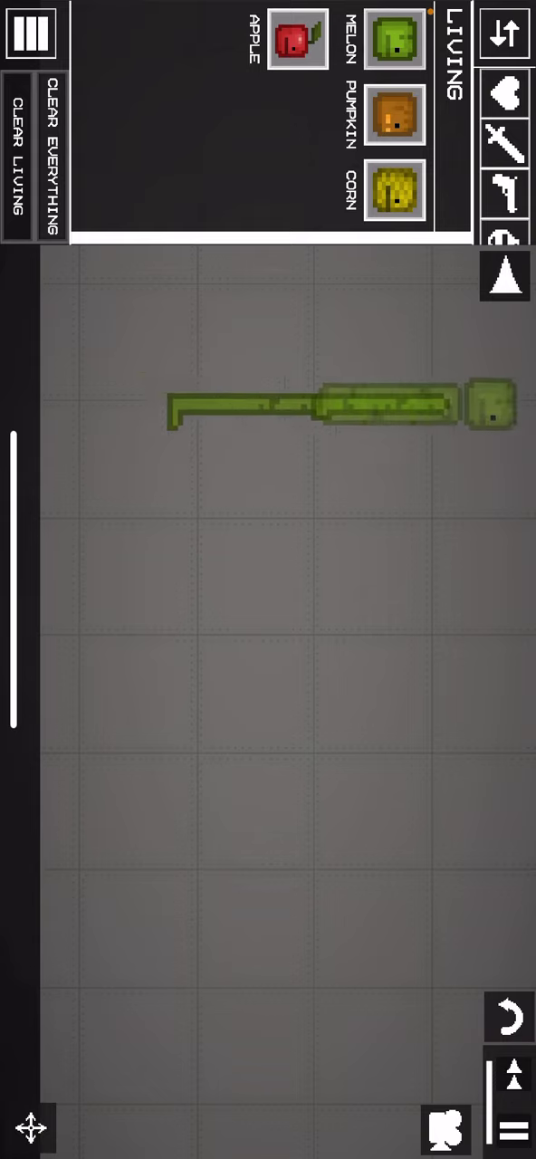
mouse_move(344, 444)
mouse_down()
mouse_move(272, 272)
mouse_move(200, 191)
mouse_up()
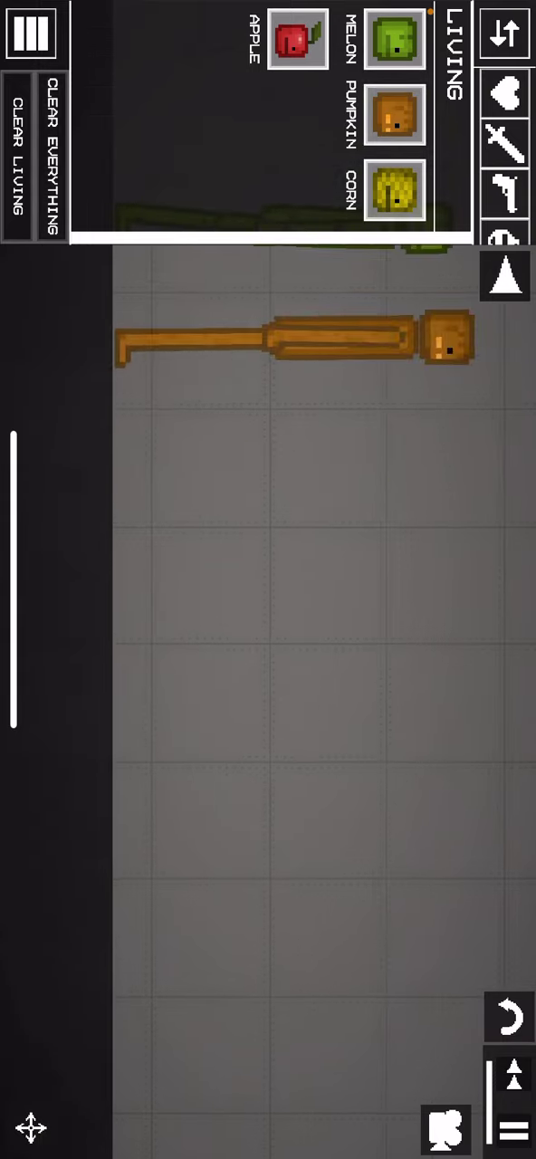
Step: Dismiss the phone's Control Center and lift the pumpkin ragdoll by its head
drag(530, 1069, 271, 1069)
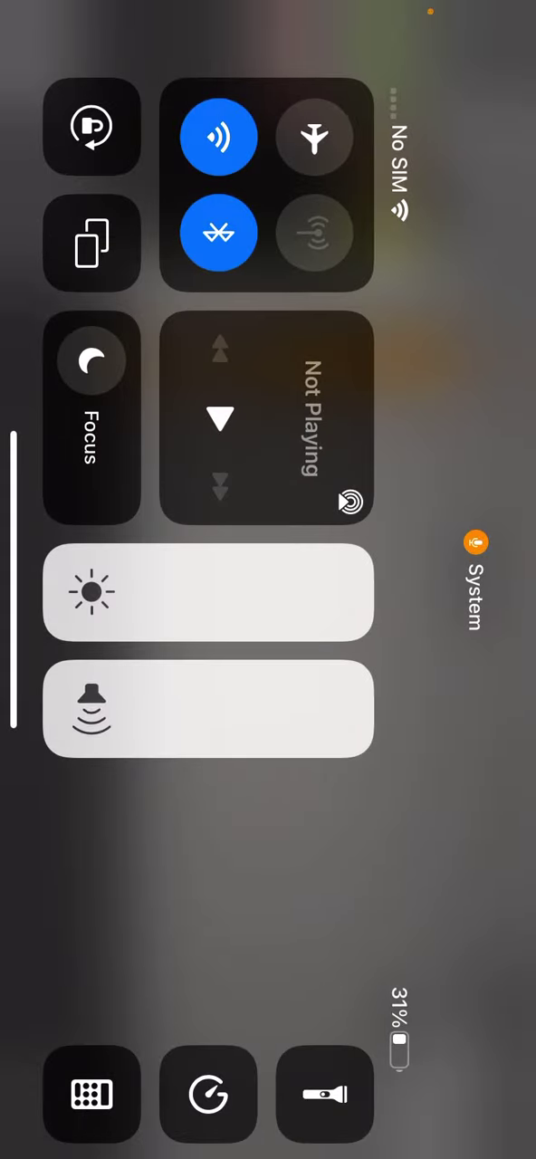
click(434, 860)
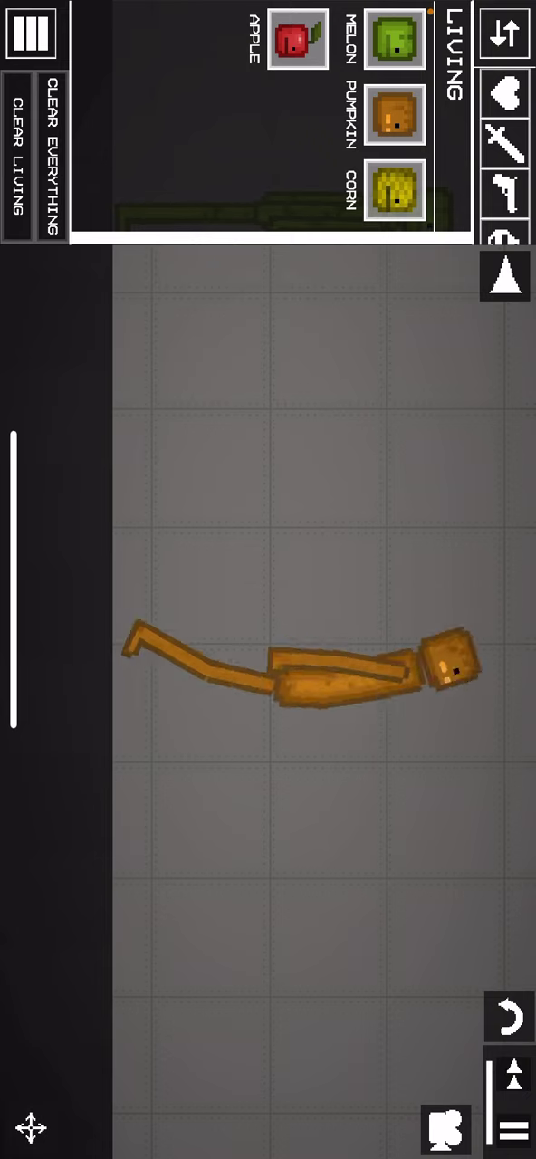
drag(443, 647, 442, 339)
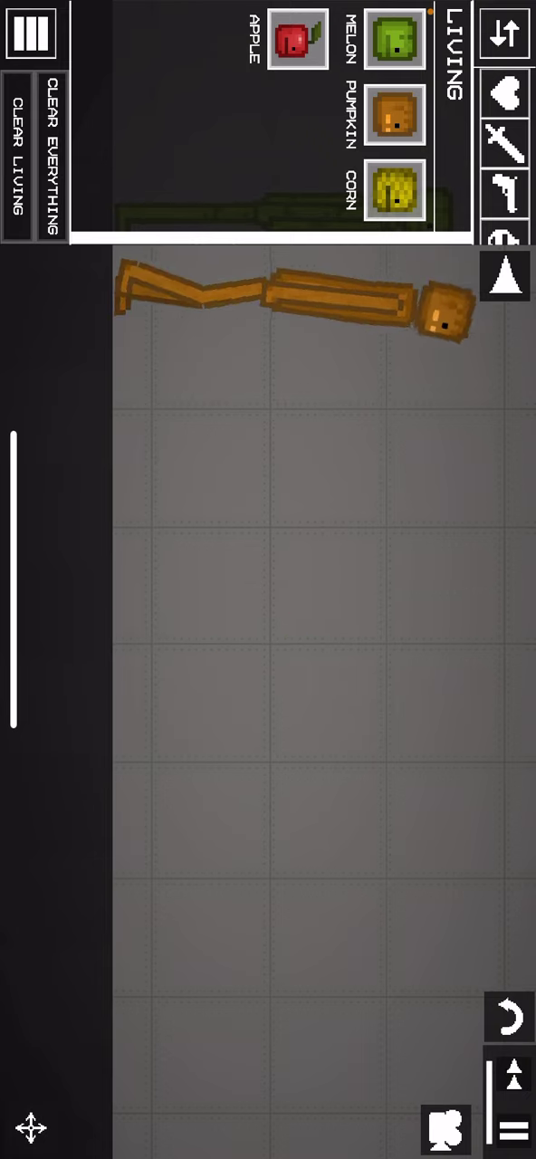
Step: Spawn a Melon beside the pumpkin and drag an Apple to the field's bottom
click(272, 321)
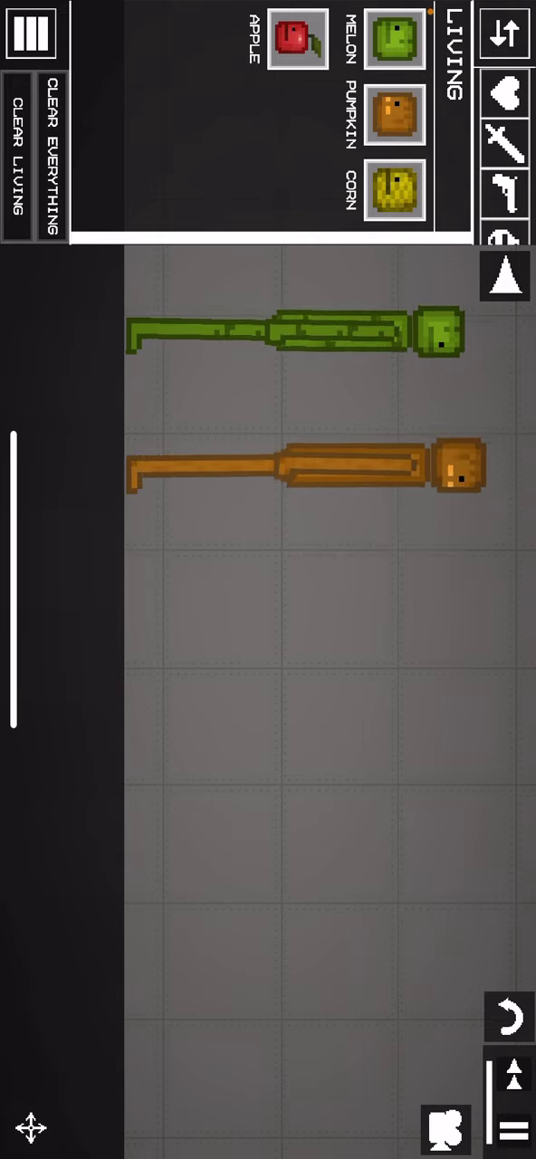
drag(199, 204, 317, 1091)
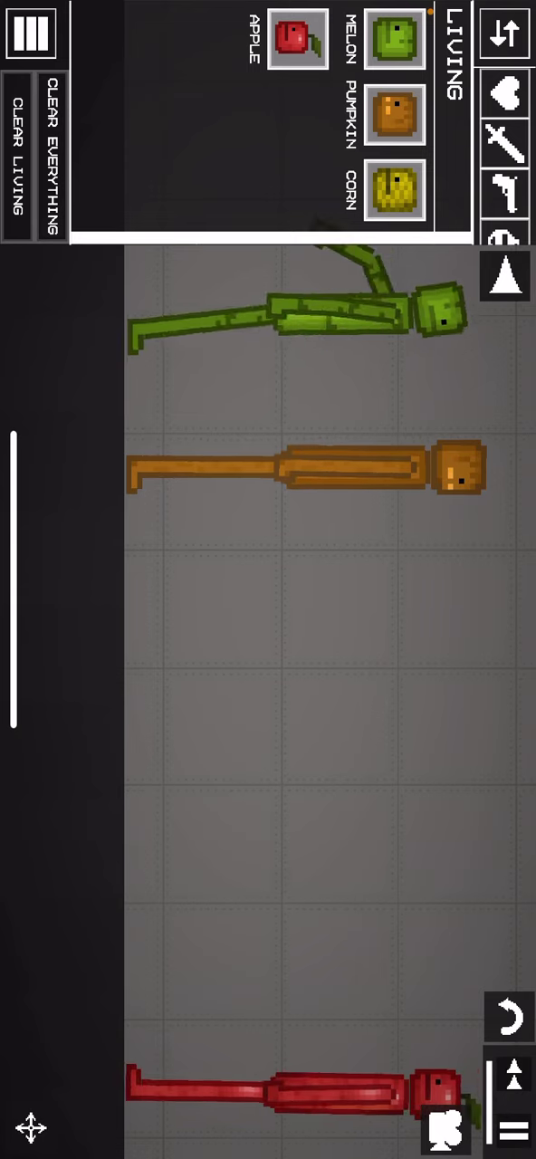
Step: Spawn a Knife from the weapons category and attach it to the apple ragdoll's arm
click(505, 140)
drag(345, 906, 344, 743)
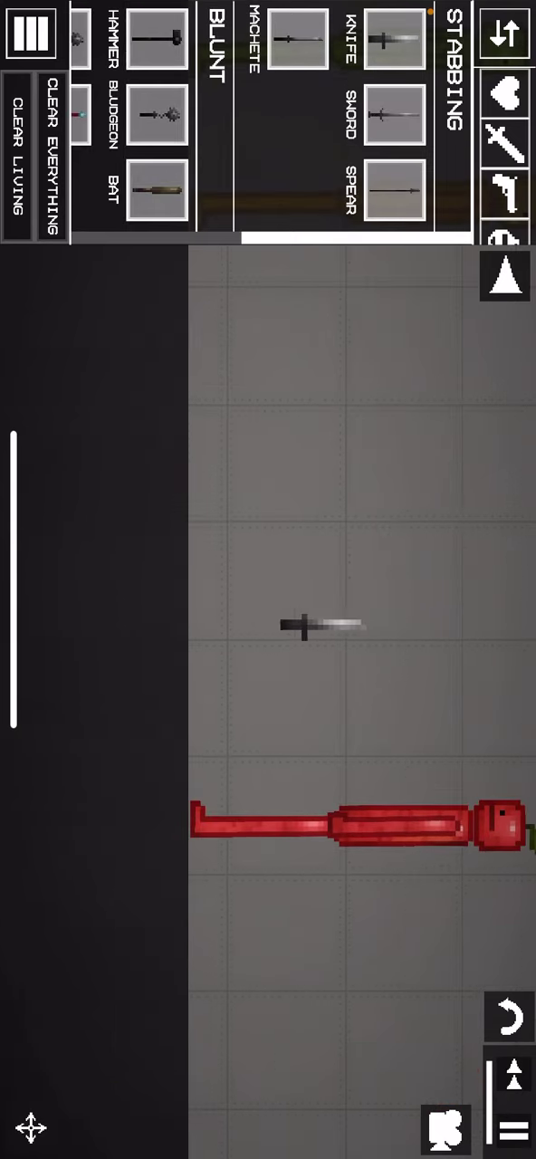
click(399, 826)
click(399, 826)
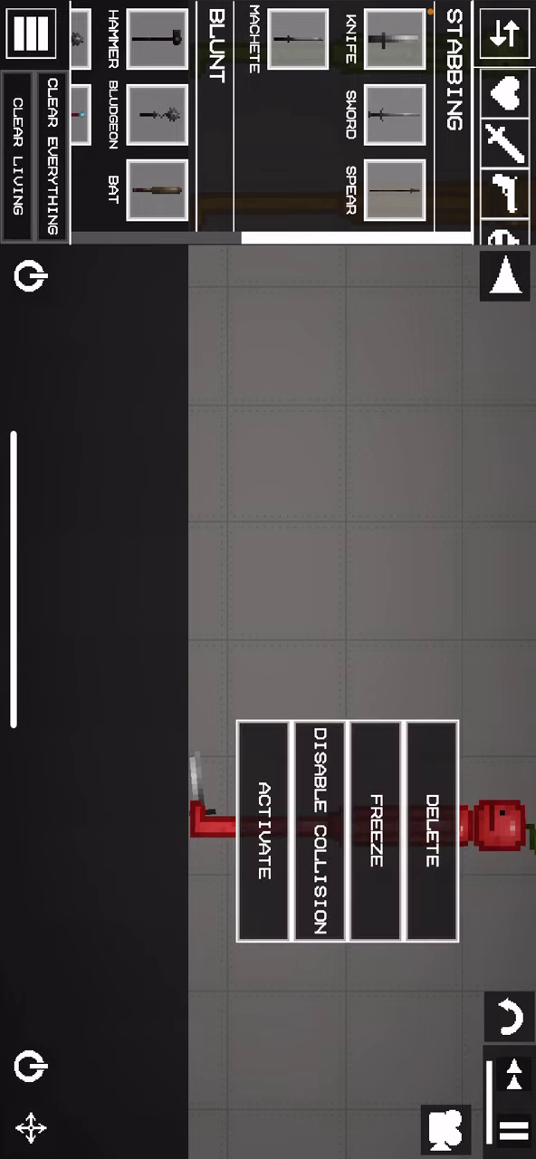
drag(344, 634, 353, 584)
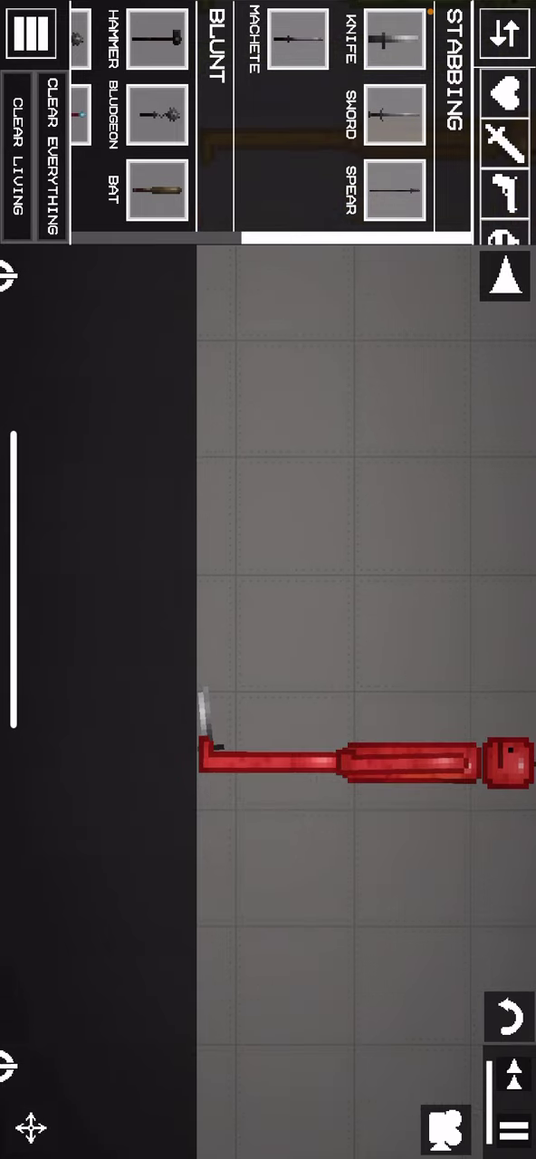
click(355, 759)
drag(213, 720, 349, 752)
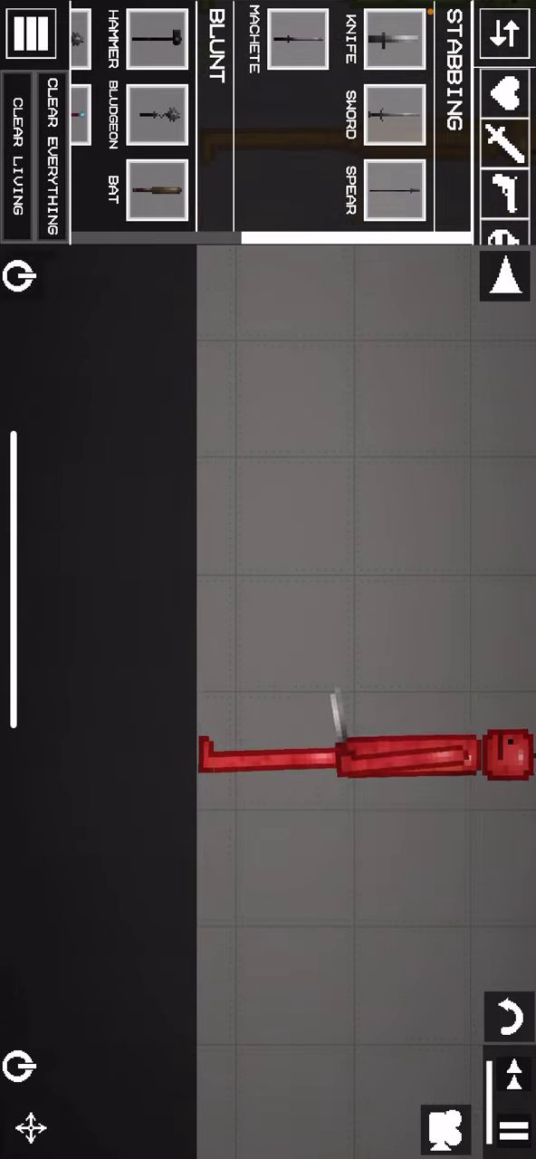
Step: Lift the melon ragdoll and set it down beside the pumpkin
mouse_move(362, 408)
mouse_down()
mouse_move(257, 688)
mouse_move(246, 870)
mouse_up()
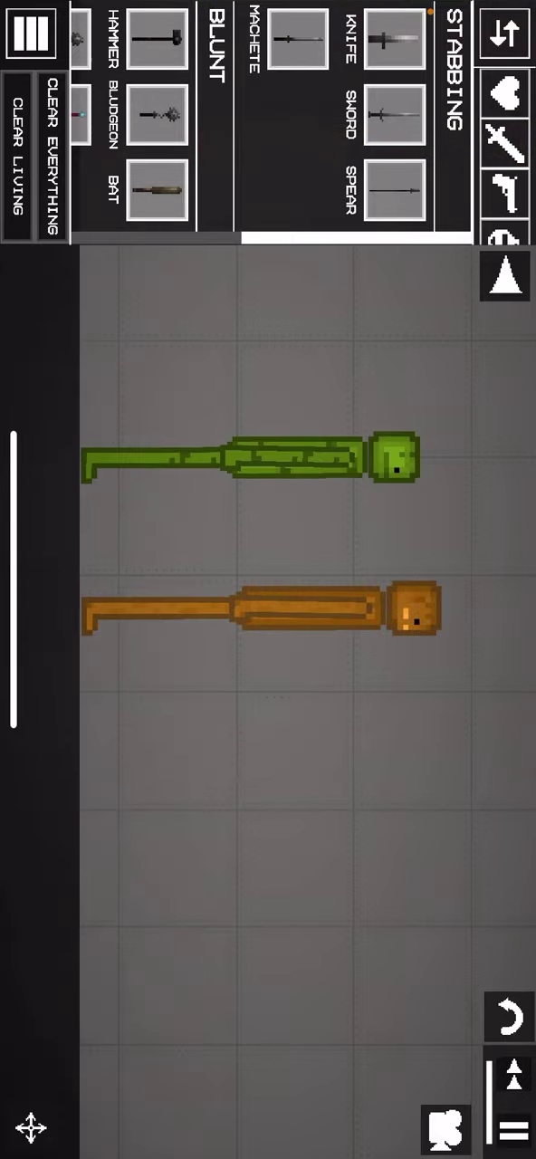
drag(272, 816, 272, 757)
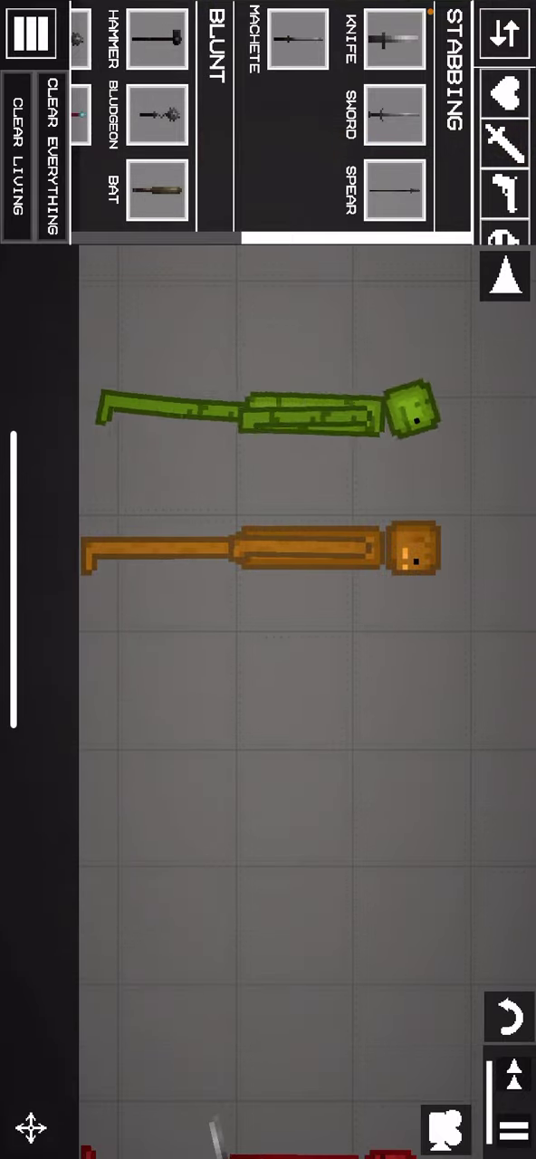
drag(272, 688, 260, 689)
drag(272, 435, 299, 425)
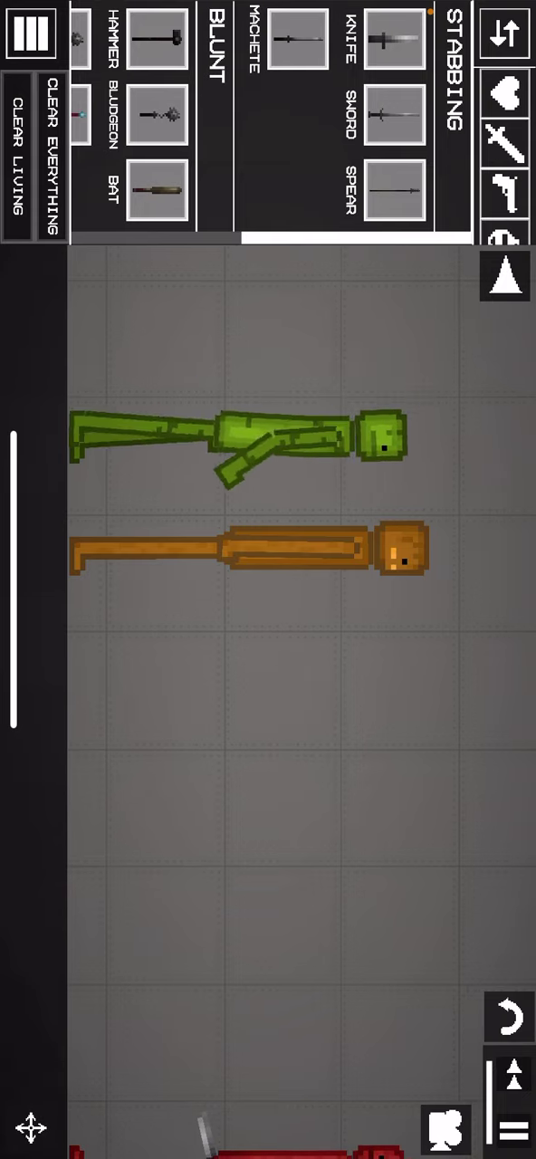
drag(299, 553, 326, 598)
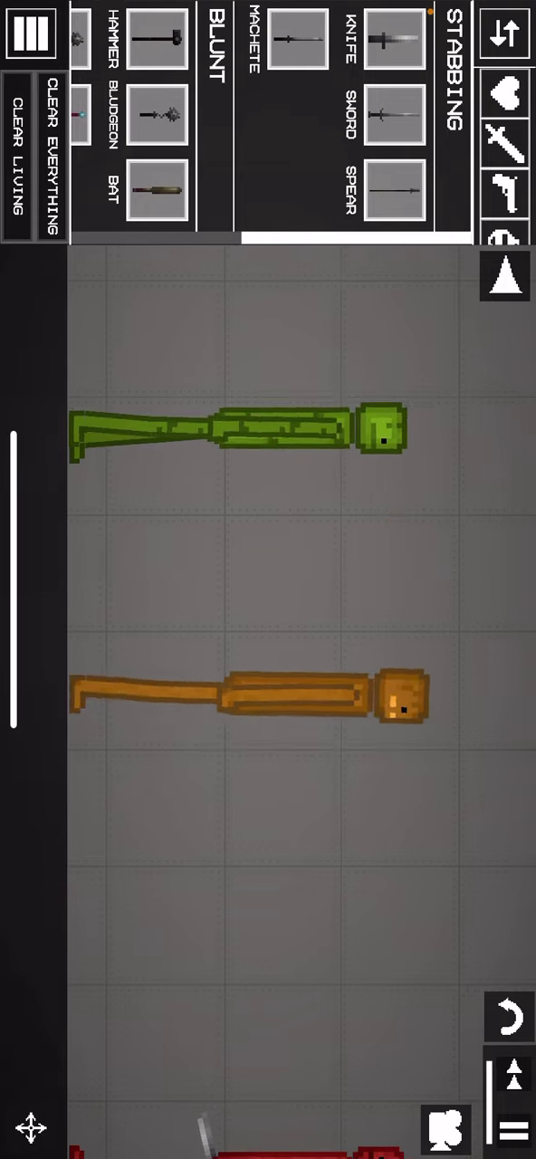
mouse_move(272, 815)
mouse_down()
mouse_move(253, 763)
mouse_move(258, 725)
mouse_up()
mouse_move(233, 280)
mouse_down()
mouse_move(259, 337)
mouse_move(220, 389)
mouse_move(208, 466)
mouse_up()
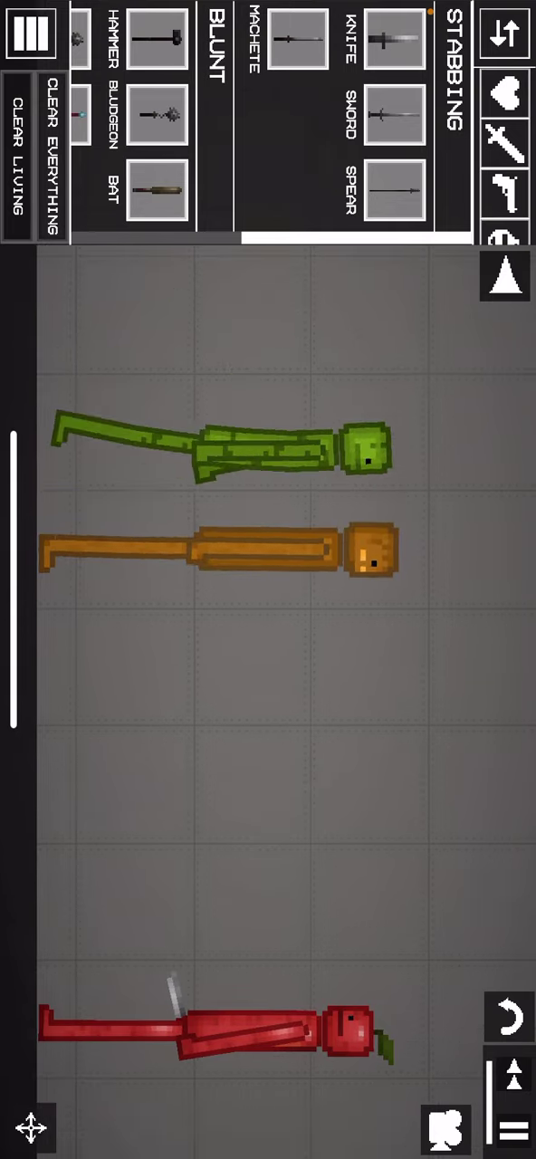
Step: Swing the armed apple into the pile and carry the melon up out of it
mouse_move(182, 1005)
mouse_down()
mouse_move(299, 471)
mouse_move(227, 227)
mouse_move(272, 725)
mouse_up()
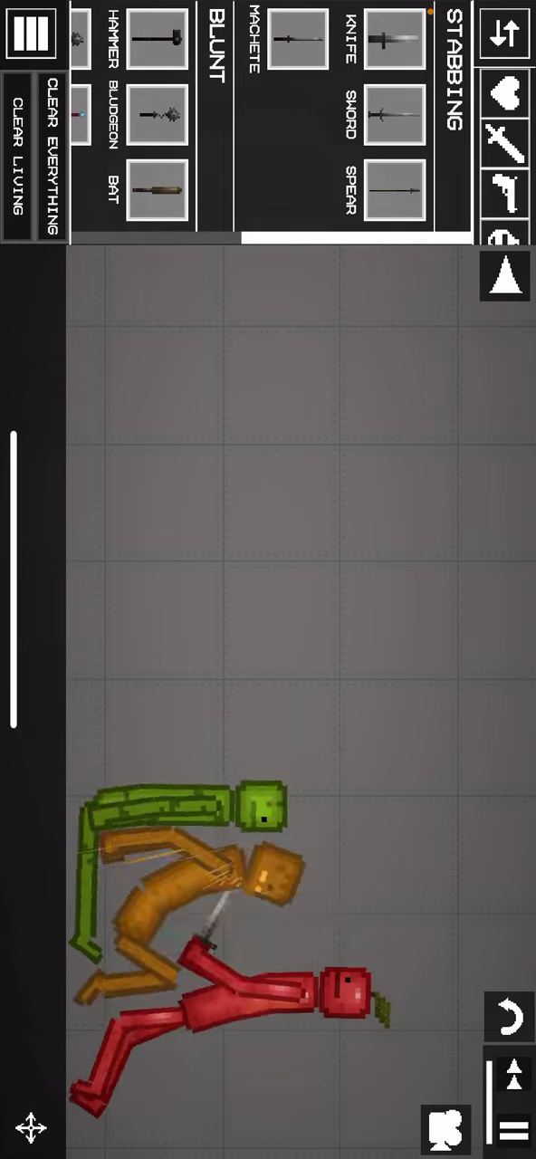
mouse_move(245, 751)
mouse_down()
mouse_move(371, 733)
mouse_move(399, 589)
mouse_move(416, 272)
mouse_up()
drag(272, 905, 271, 90)
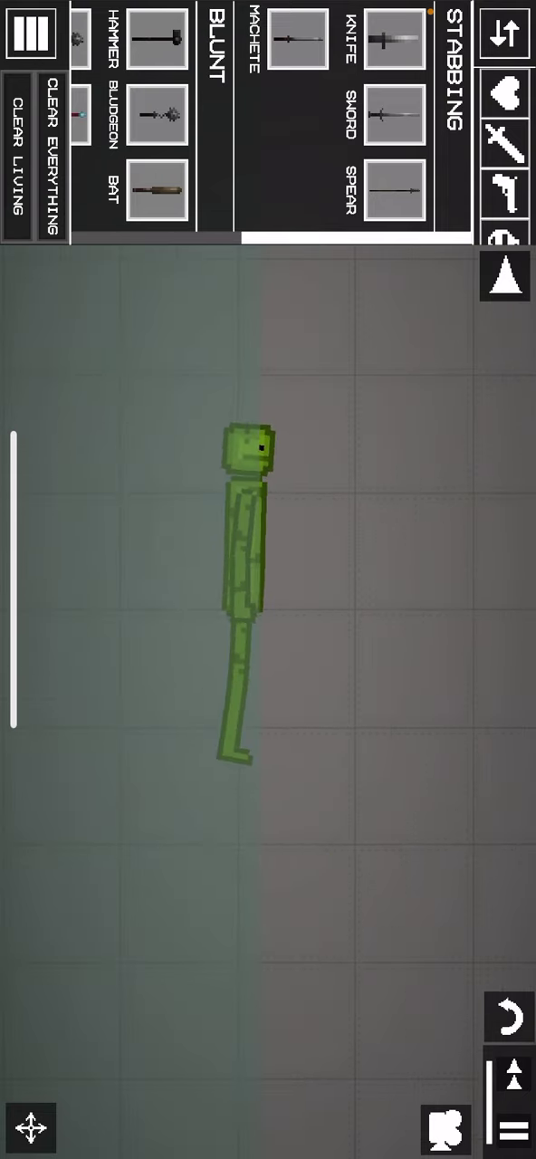
Step: Drop an apple ragdoll from Living beside the melon and return to full-screen play
click(504, 91)
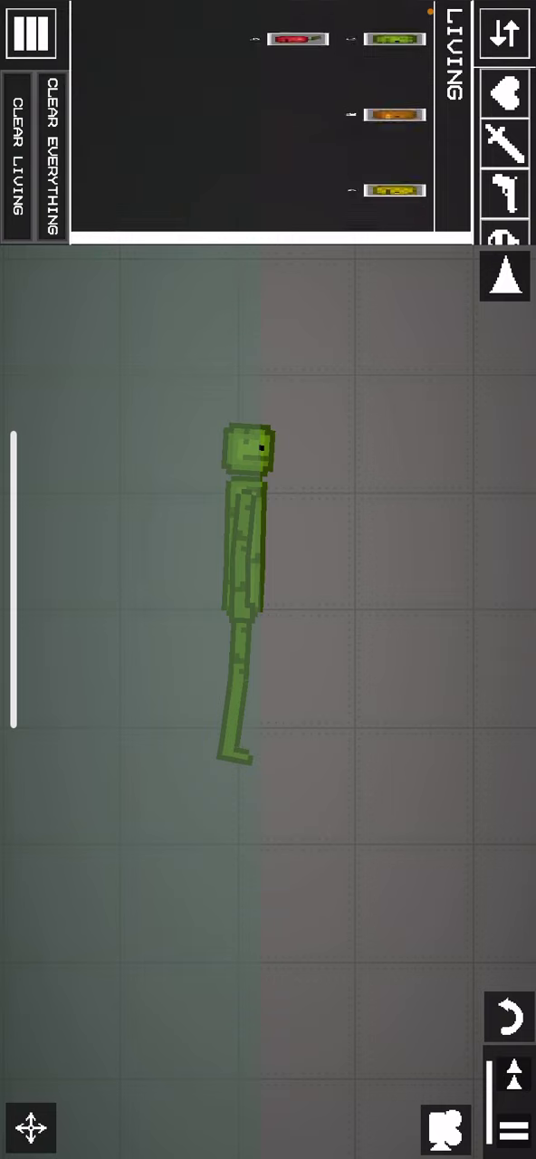
drag(272, 283, 272, 390)
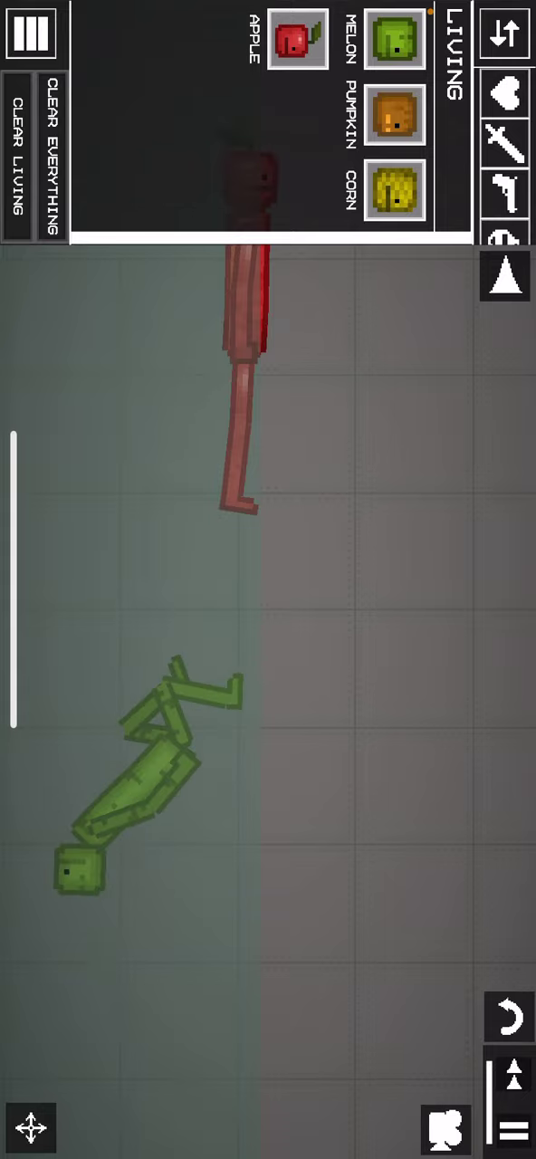
drag(12, 580, 181, 579)
click(290, 634)
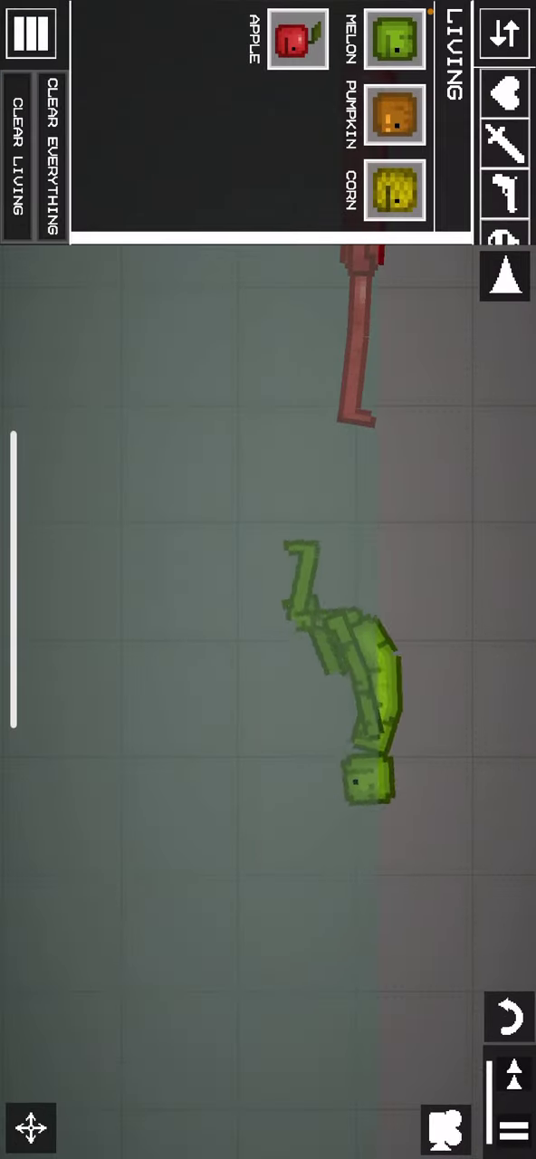
Step: Pull the melon by its leg onto the floor, then spawn a red apple beside it
mouse_move(354, 702)
mouse_down()
mouse_move(380, 724)
mouse_move(496, 733)
mouse_up()
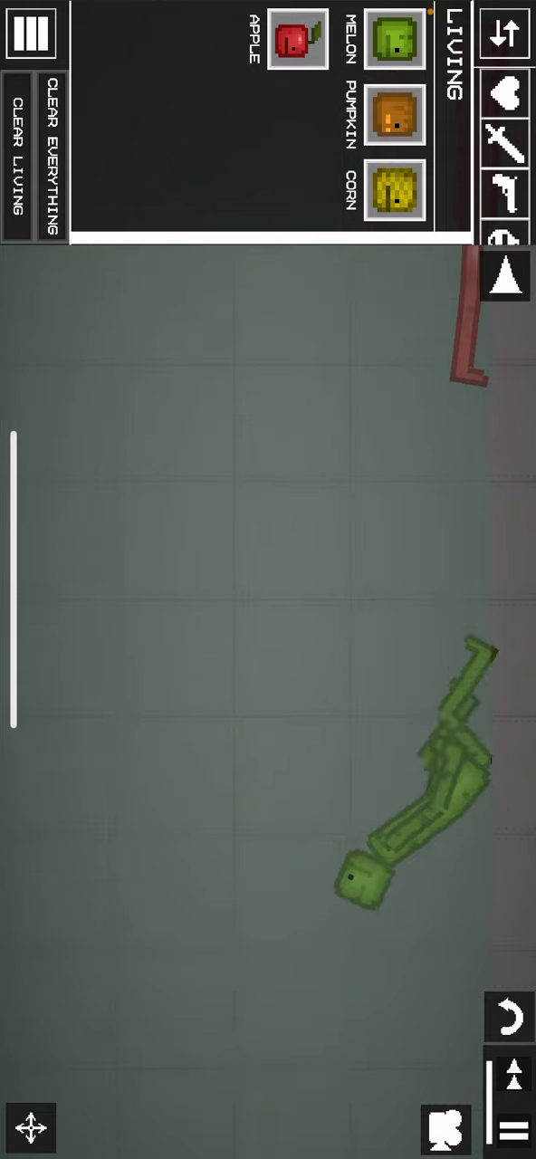
mouse_move(489, 674)
mouse_down()
mouse_move(503, 843)
mouse_move(376, 725)
mouse_move(383, 777)
mouse_move(380, 507)
mouse_move(298, 428)
mouse_move(299, 516)
mouse_move(304, 235)
mouse_up()
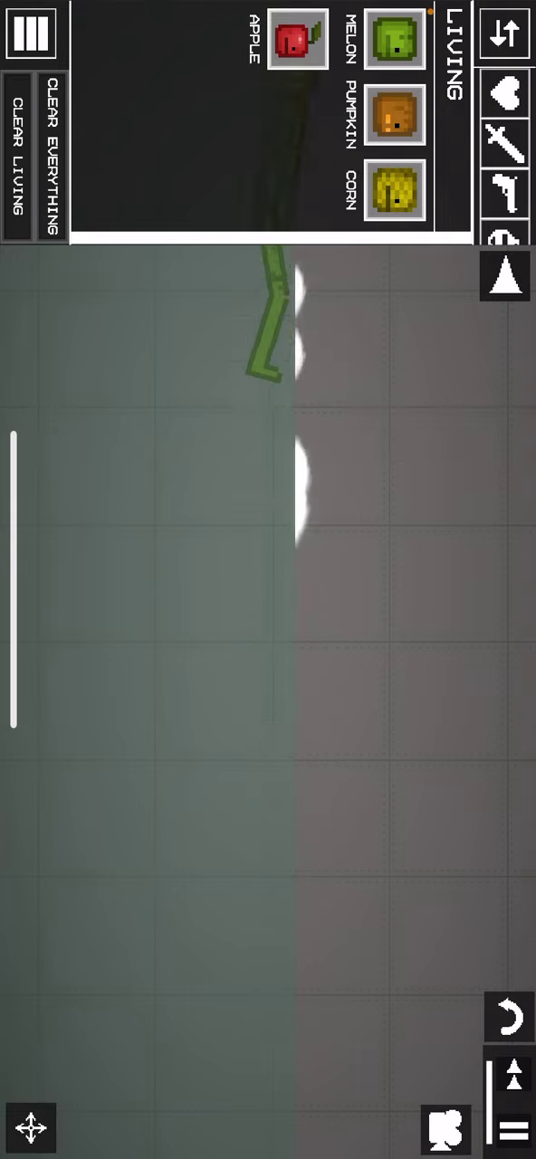
mouse_move(233, 634)
mouse_down()
mouse_move(226, 271)
mouse_move(172, 272)
mouse_move(215, 518)
mouse_move(251, 389)
mouse_move(218, 227)
mouse_up()
mouse_move(190, 290)
mouse_down()
mouse_move(253, 272)
mouse_move(240, 416)
mouse_move(259, 466)
mouse_move(362, 435)
mouse_move(308, 625)
mouse_move(208, 714)
mouse_up()
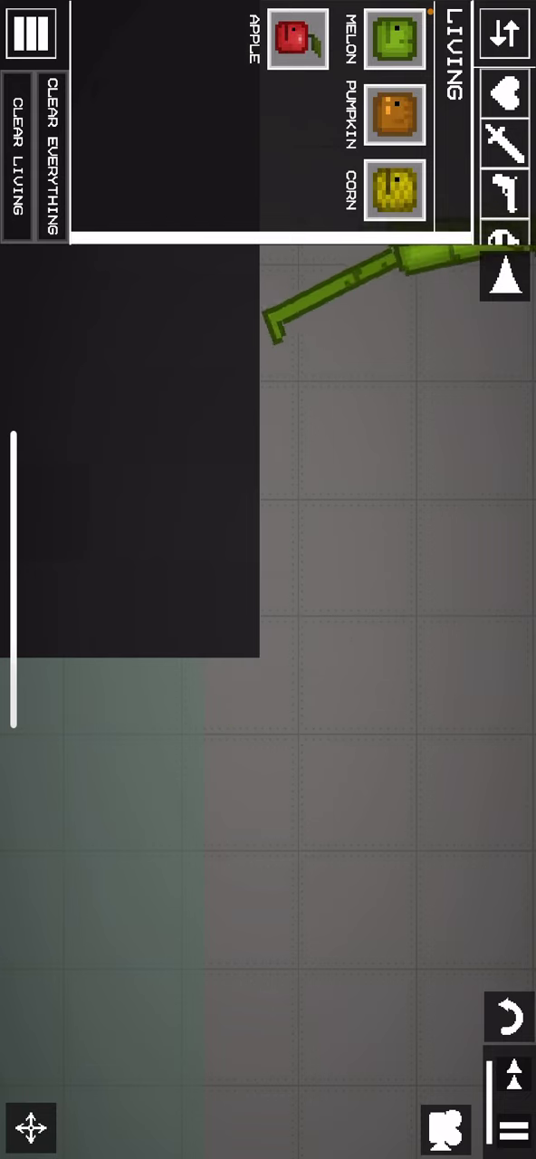
click(297, 38)
click(272, 417)
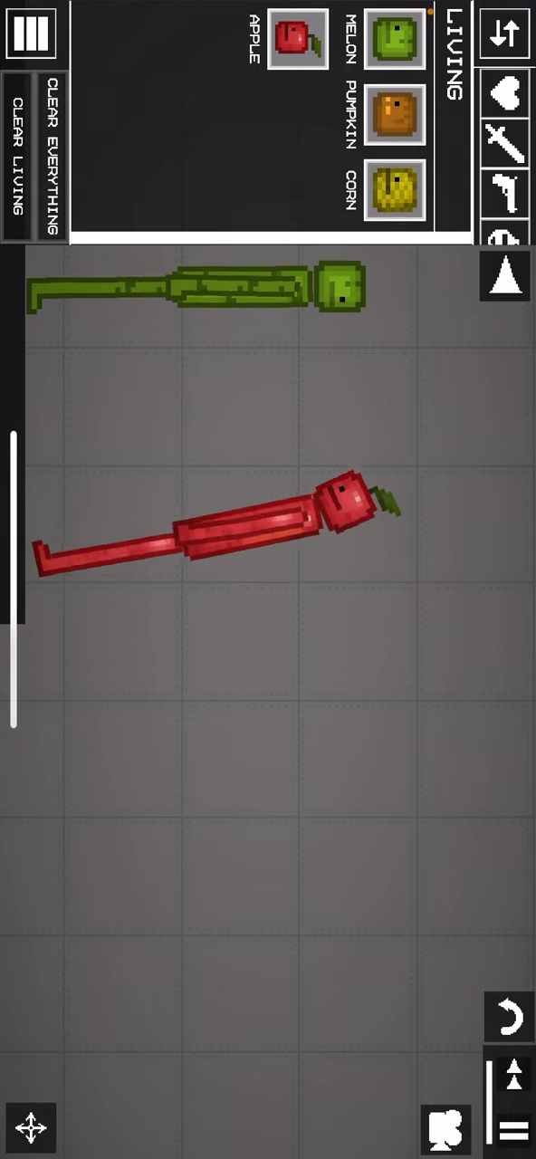
Step: Scroll the category strip and select OTHER for crates, barrels, rods and sticks
drag(504, 218, 504, 82)
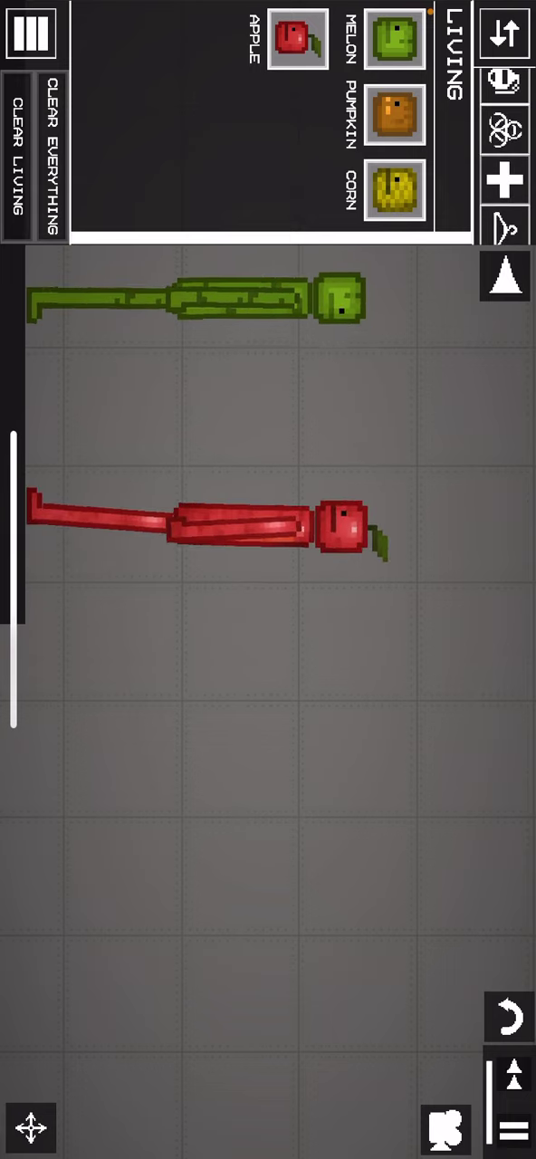
drag(504, 217, 505, 81)
click(504, 218)
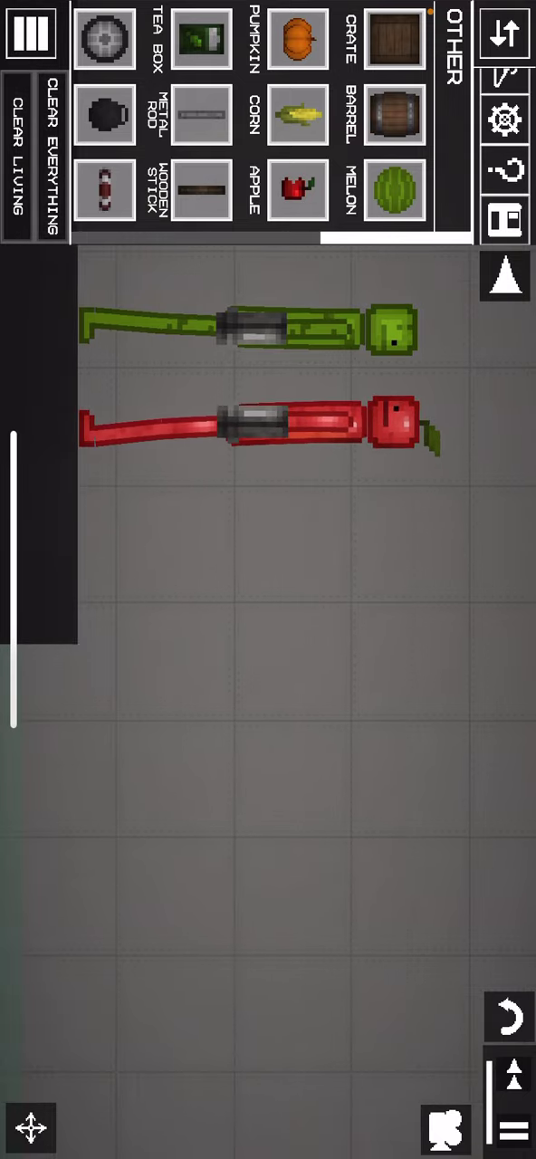
Step: Place a long metal beam below the ragdolls and push it up through them
drag(182, 118, 380, 117)
click(271, 634)
drag(272, 724, 396, 725)
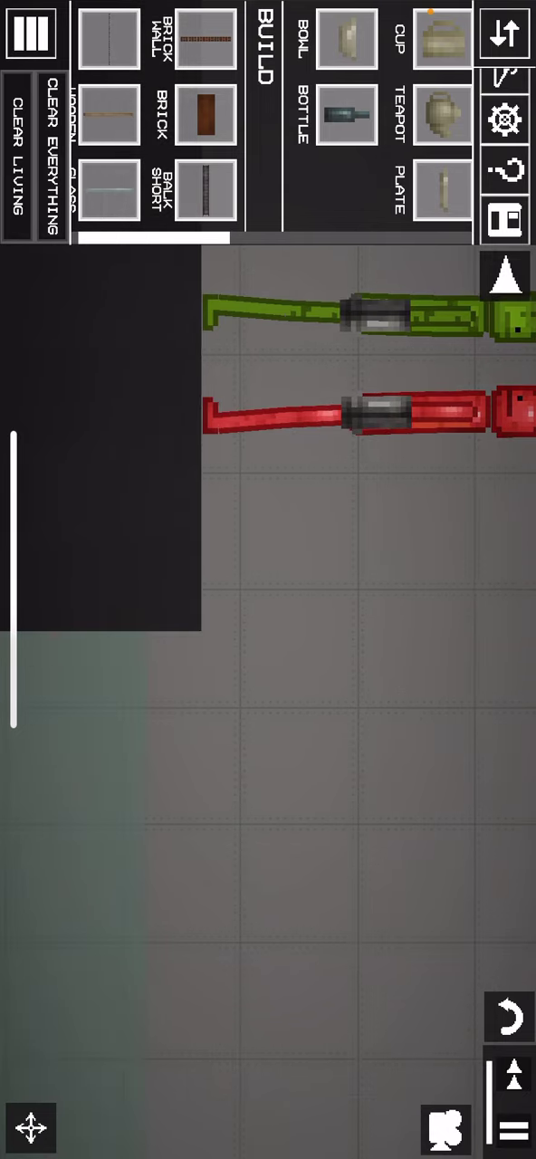
drag(362, 724, 231, 702)
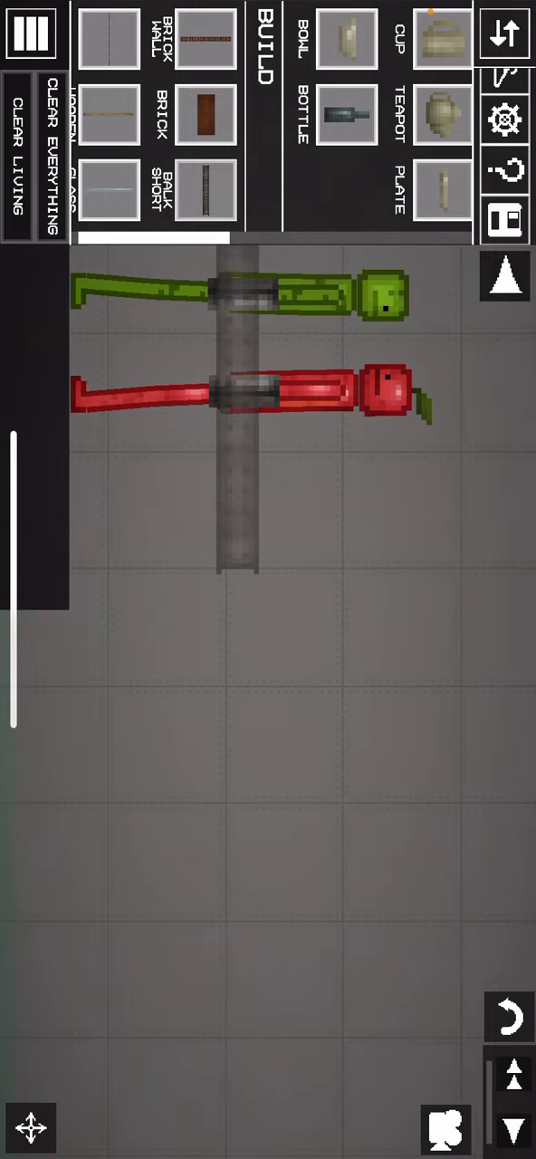
mouse_move(240, 520)
mouse_down()
mouse_move(311, 923)
mouse_move(251, 813)
mouse_move(276, 784)
mouse_move(435, 670)
mouse_move(429, 521)
mouse_move(307, 532)
mouse_move(243, 553)
mouse_move(227, 571)
mouse_up()
right_click(240, 576)
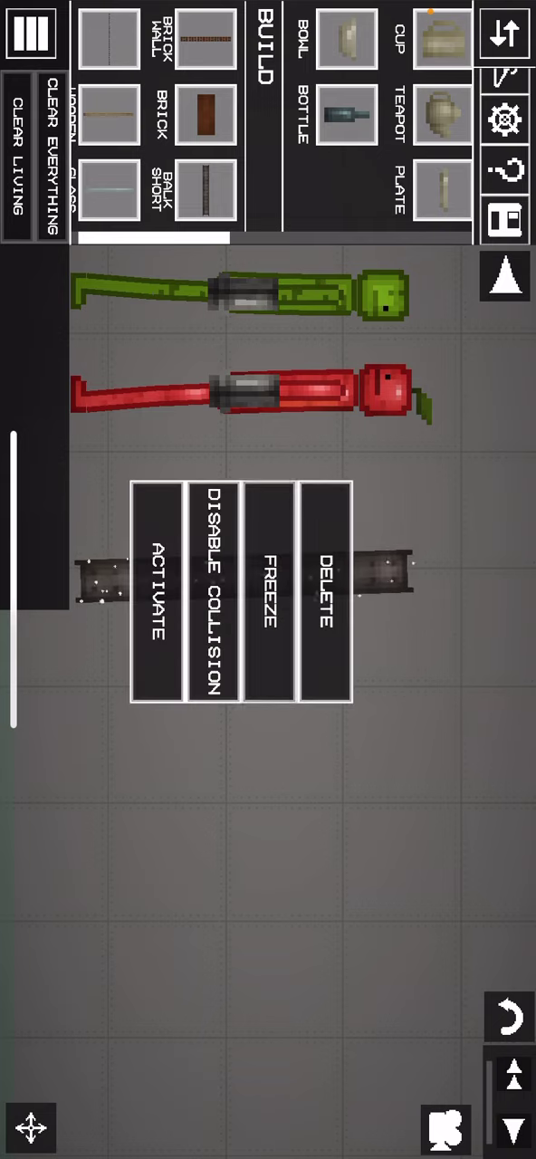
click(272, 861)
Step: Carry the melon ragdoll up and back, then spawn a new Melon from LIVING
drag(272, 724, 259, 937)
drag(272, 507, 272, 253)
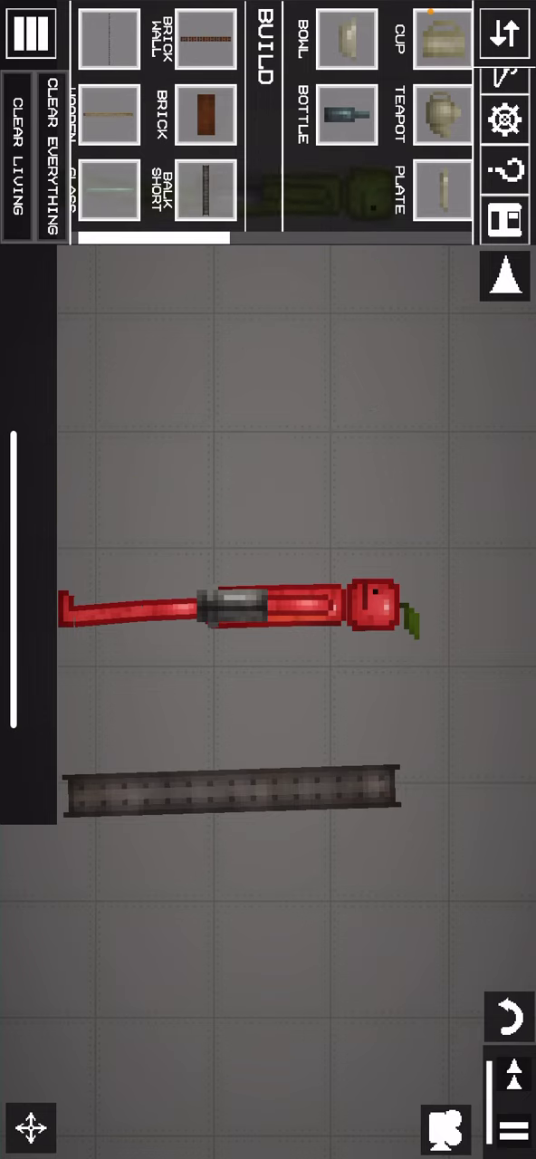
drag(271, 453, 271, 842)
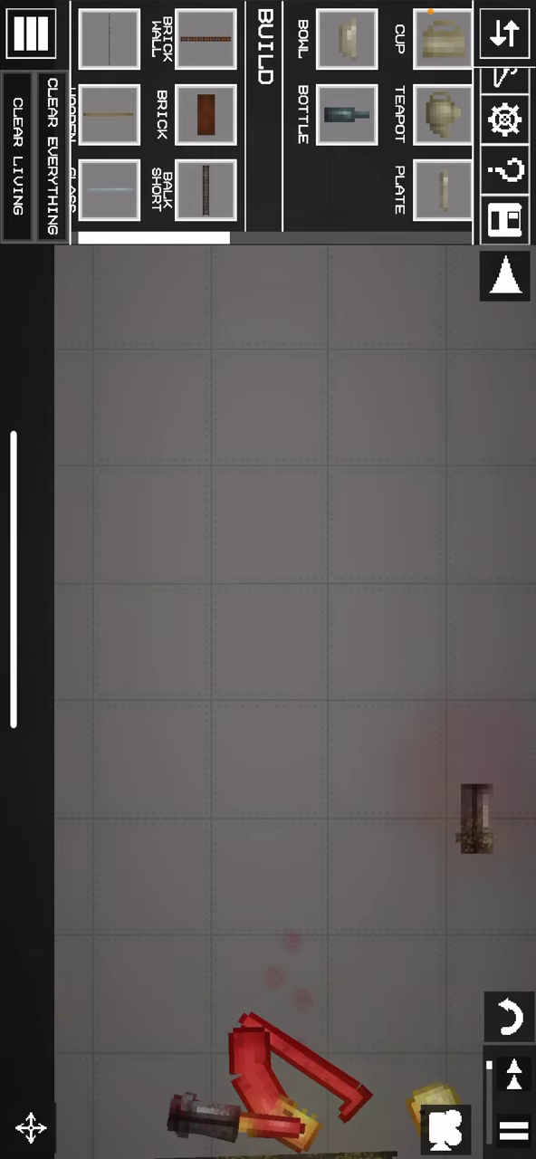
drag(272, 906, 335, 607)
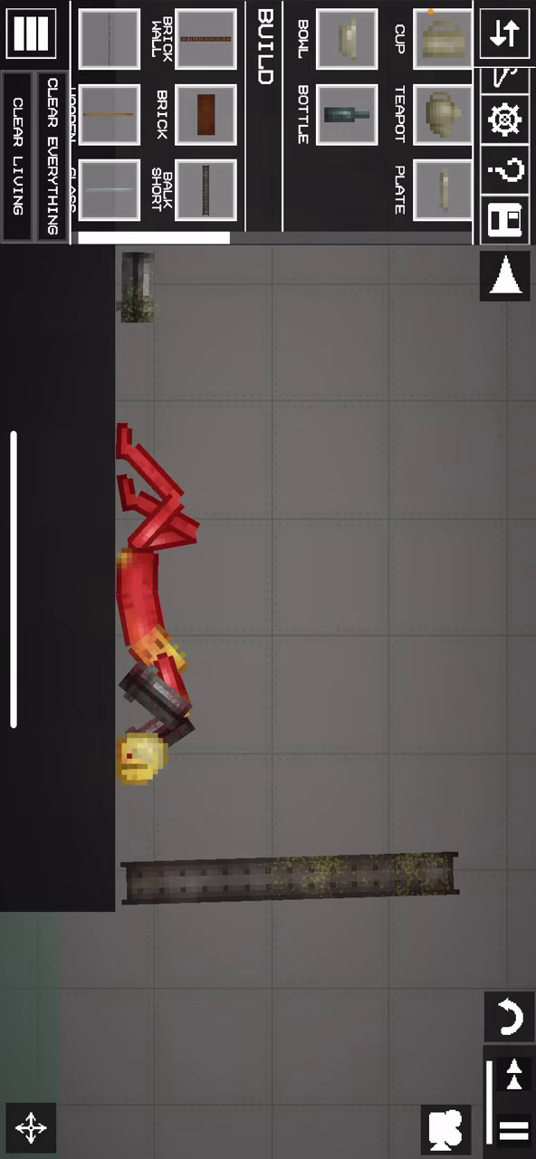
drag(317, 543, 297, 725)
click(505, 91)
click(395, 40)
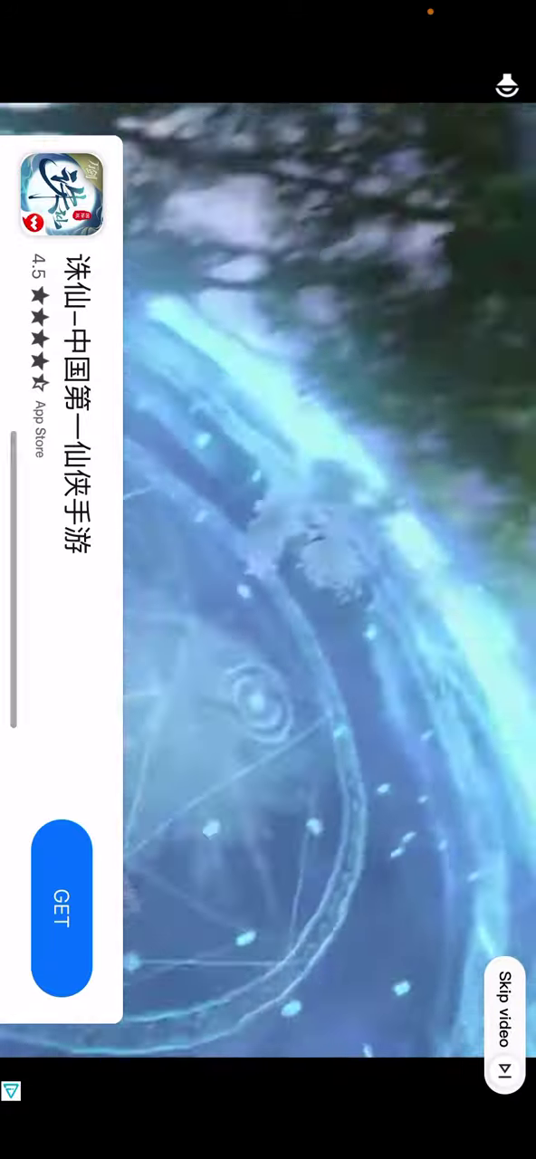
Step: Skip the video ad to return to the empty sandbox
click(504, 1028)
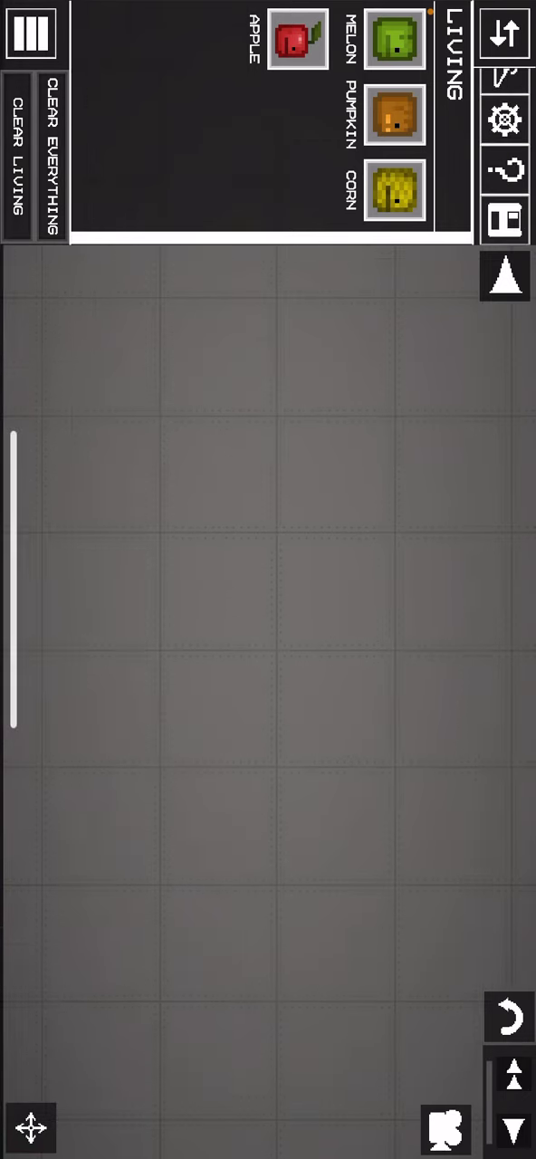
Step: Place a Table from OTHER and delete the extra copy
click(505, 33)
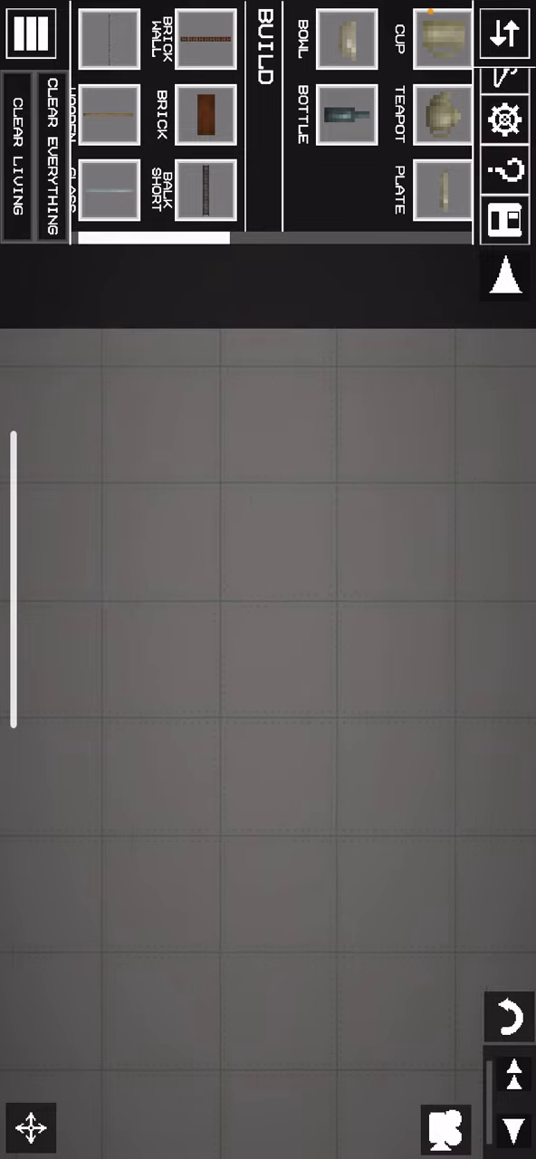
click(505, 33)
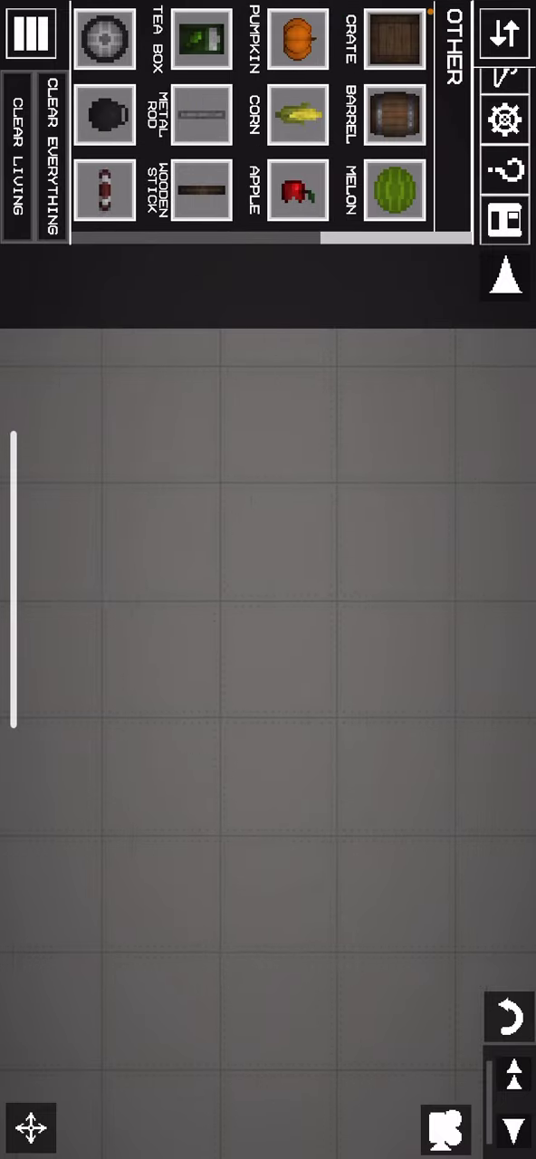
scroll(272, 123, left, 5)
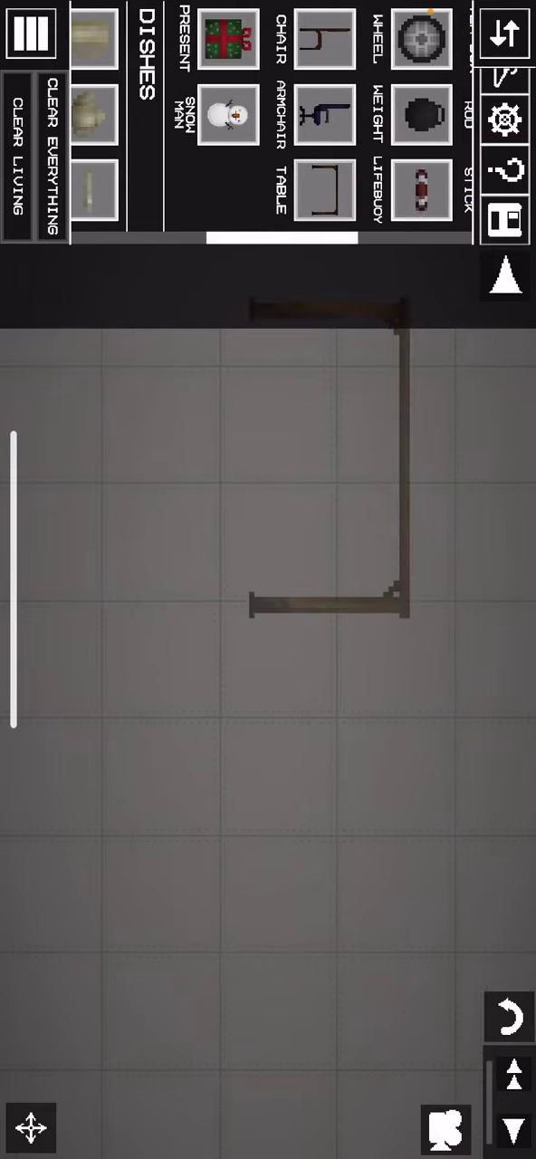
click(388, 423)
click(337, 426)
drag(354, 598, 321, 616)
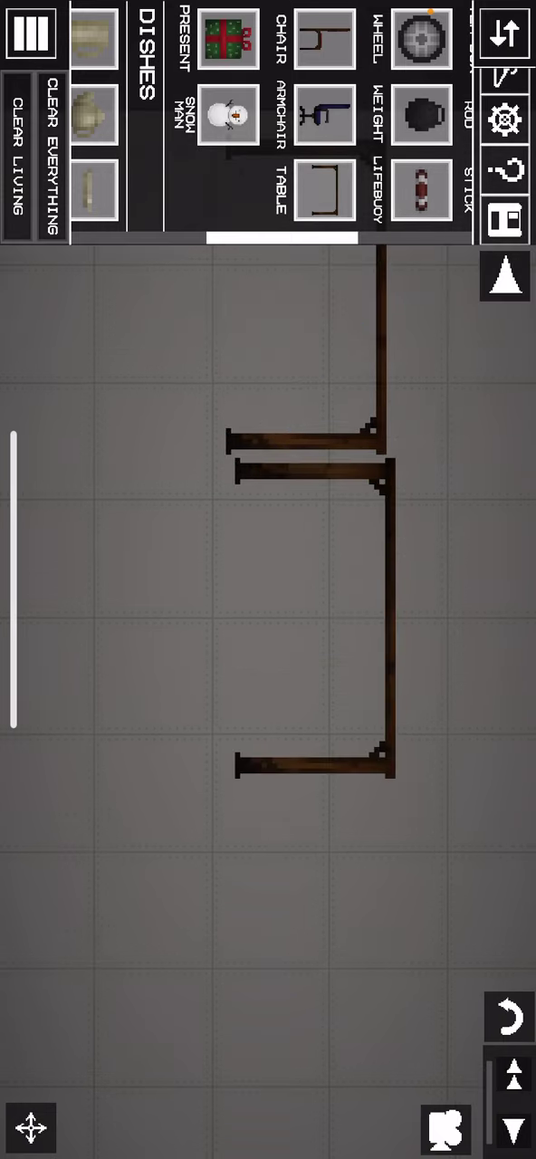
click(389, 498)
click(456, 498)
Step: Stack the tables, deleting misplaced lower copies, and bring in a Wooden Lath
click(389, 499)
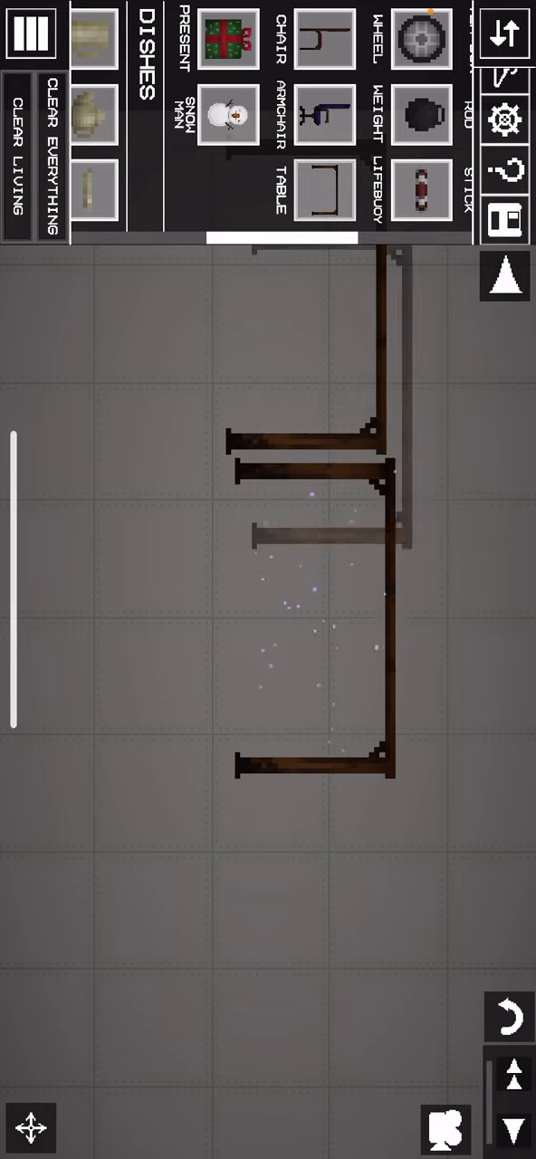
drag(353, 457, 326, 947)
click(396, 816)
click(467, 797)
drag(272, 634, 236, 598)
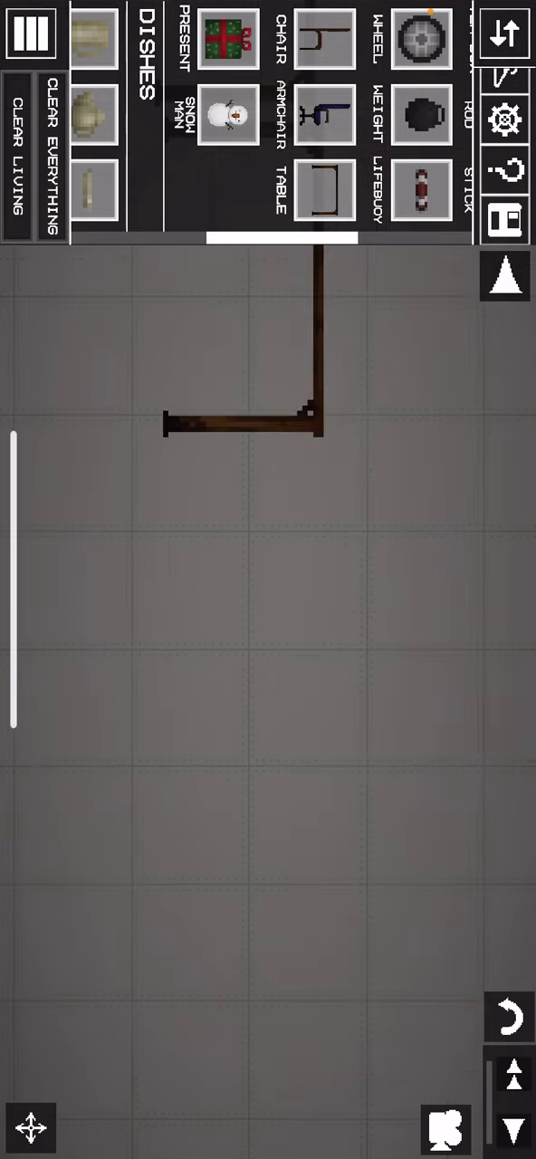
click(325, 191)
mouse_move(327, 848)
mouse_down()
mouse_move(265, 939)
mouse_move(242, 928)
mouse_up()
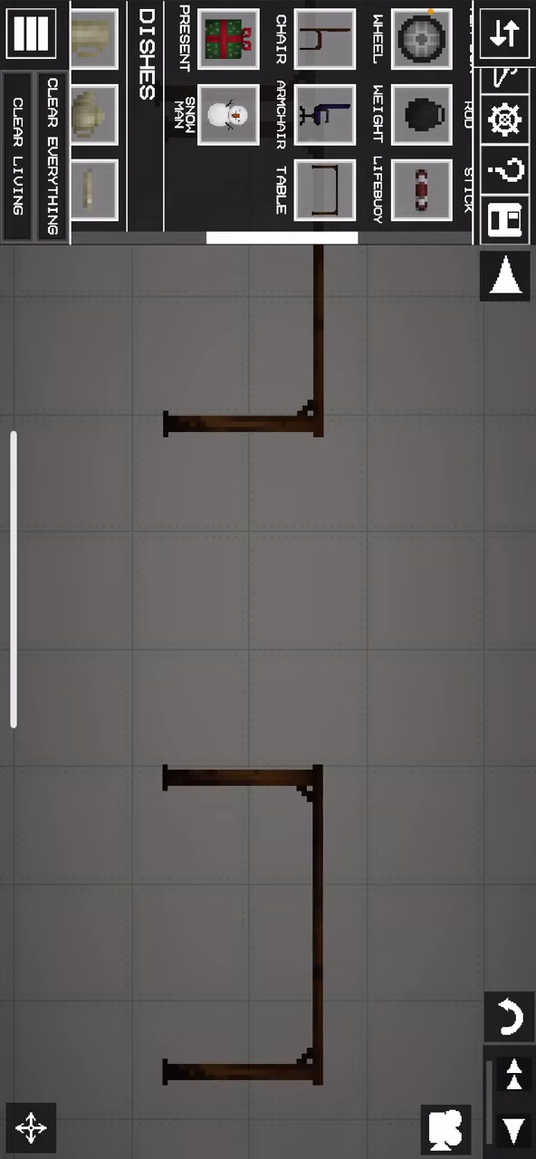
click(317, 815)
drag(271, 634, 322, 716)
drag(136, 118, 412, 118)
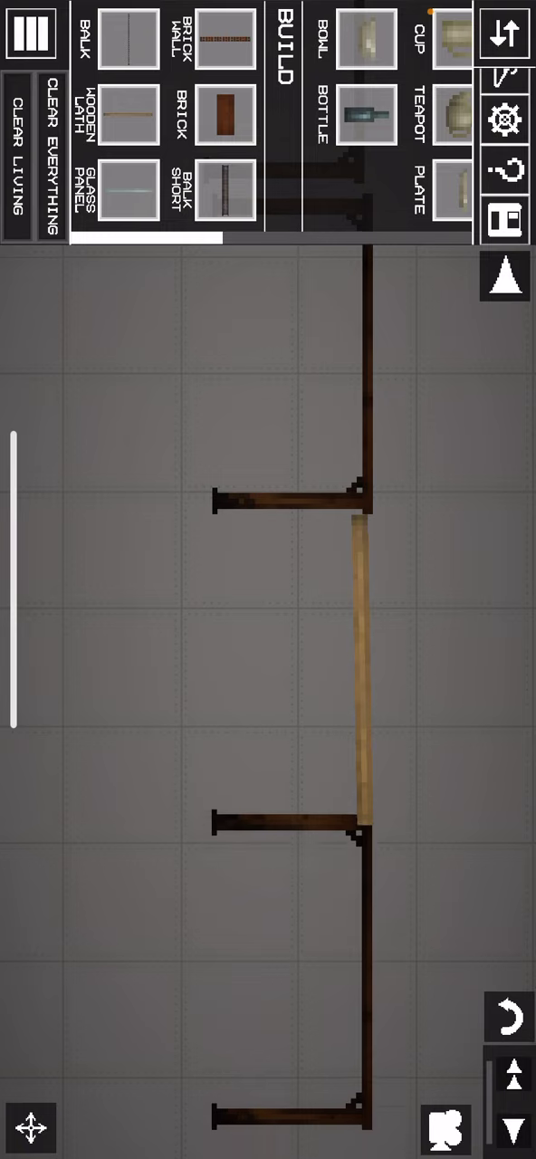
Step: Pan to the top table tier and place Melon, Pumpkin and Corn ragdolls there
drag(272, 634, 301, 604)
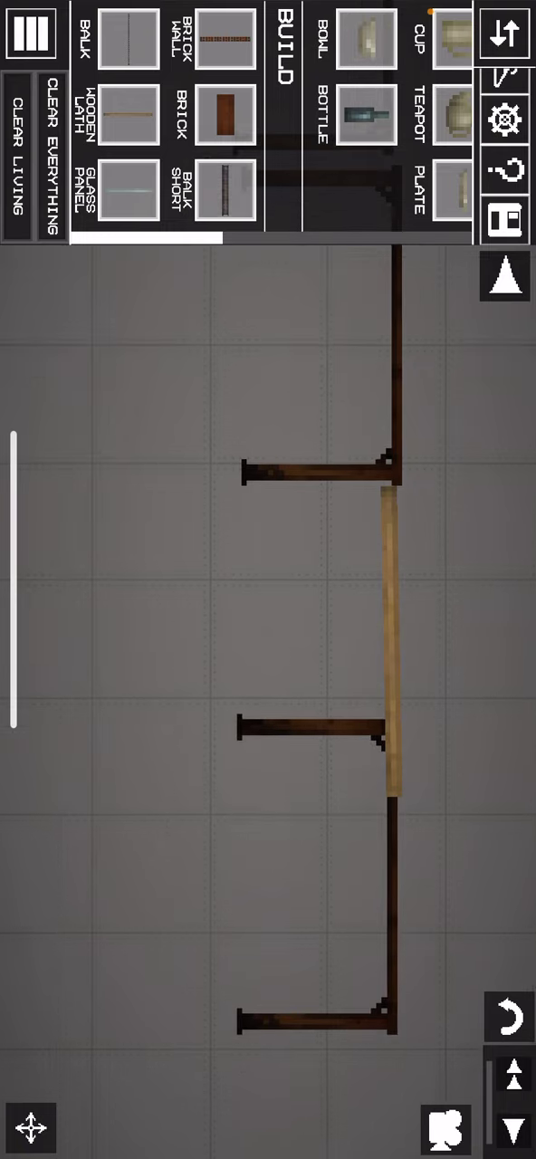
drag(362, 579, 237, 662)
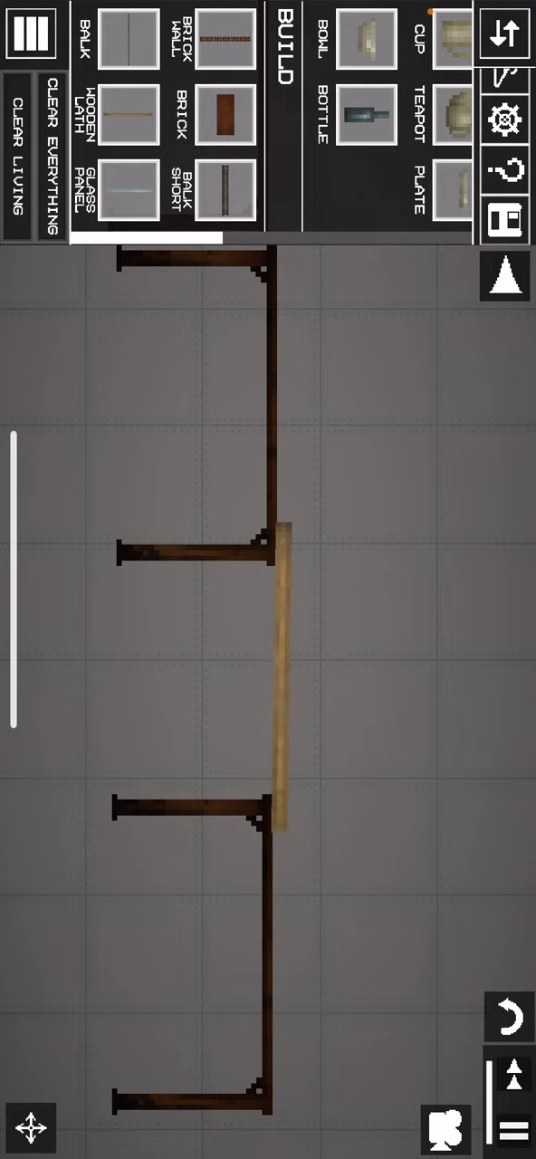
drag(363, 543, 363, 734)
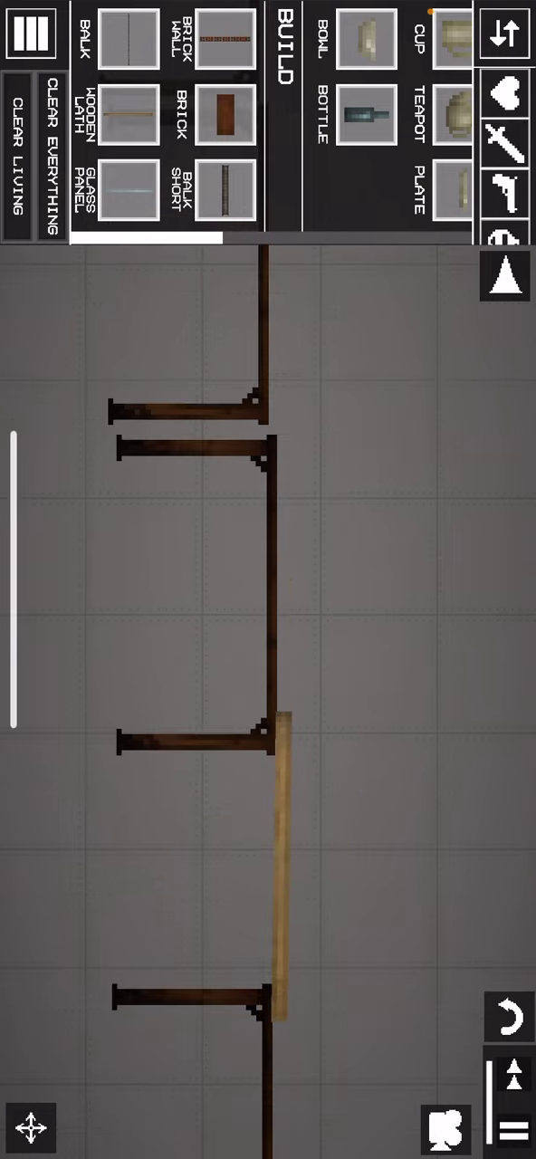
click(504, 90)
drag(362, 634, 253, 645)
click(362, 399)
drag(353, 514, 354, 645)
drag(363, 568, 363, 716)
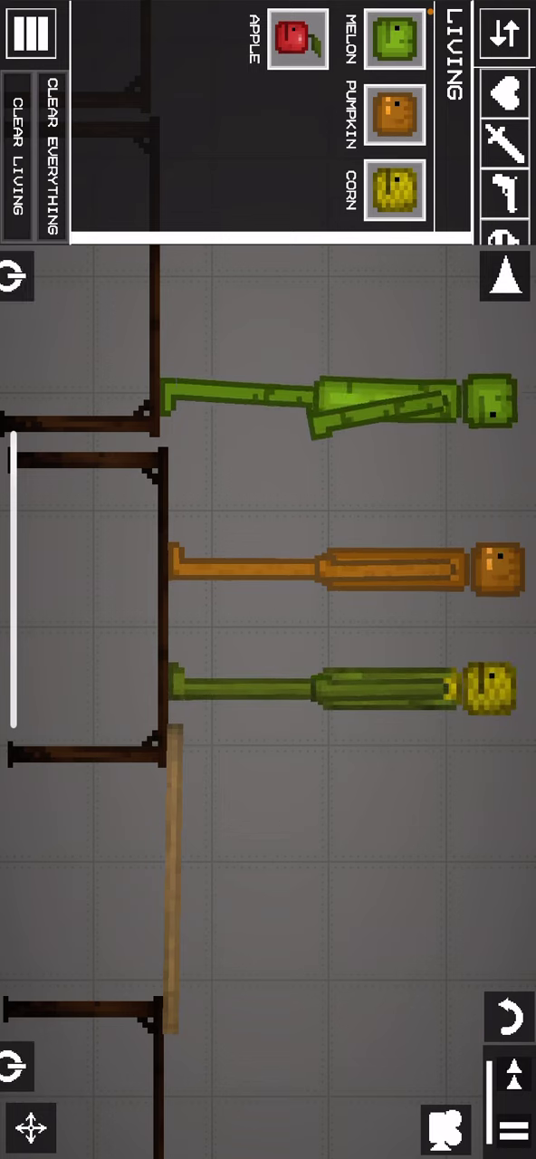
Step: Open the melon's action menu and dismiss it
drag(317, 860, 335, 827)
drag(317, 544, 249, 616)
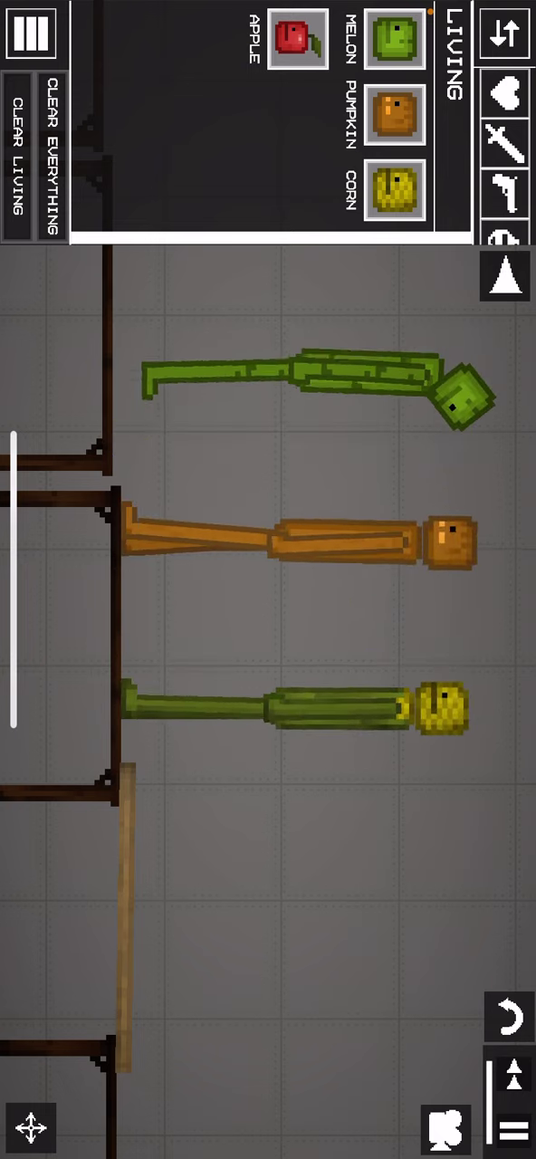
click(362, 353)
scroll(362, 403, down, 3)
scroll(362, 403, down, 3)
scroll(362, 403, down, 3)
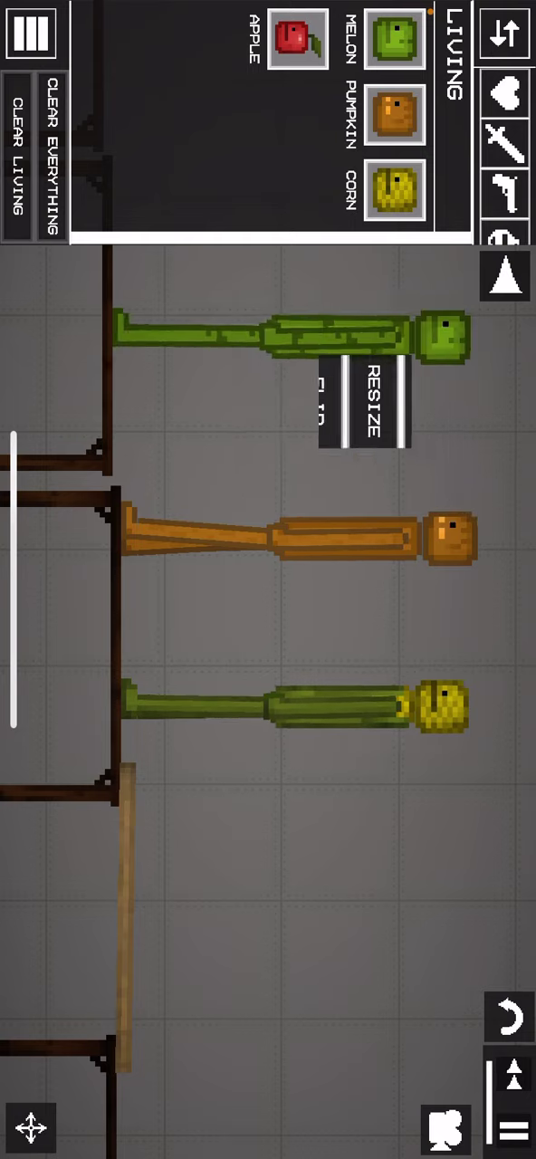
mouse_move(317, 679)
mouse_down()
mouse_move(243, 554)
mouse_move(235, 732)
mouse_up()
Step: Pull the melon off the tables, then press CLEAR LIVING to delete all ragdolls
drag(335, 405, 507, 942)
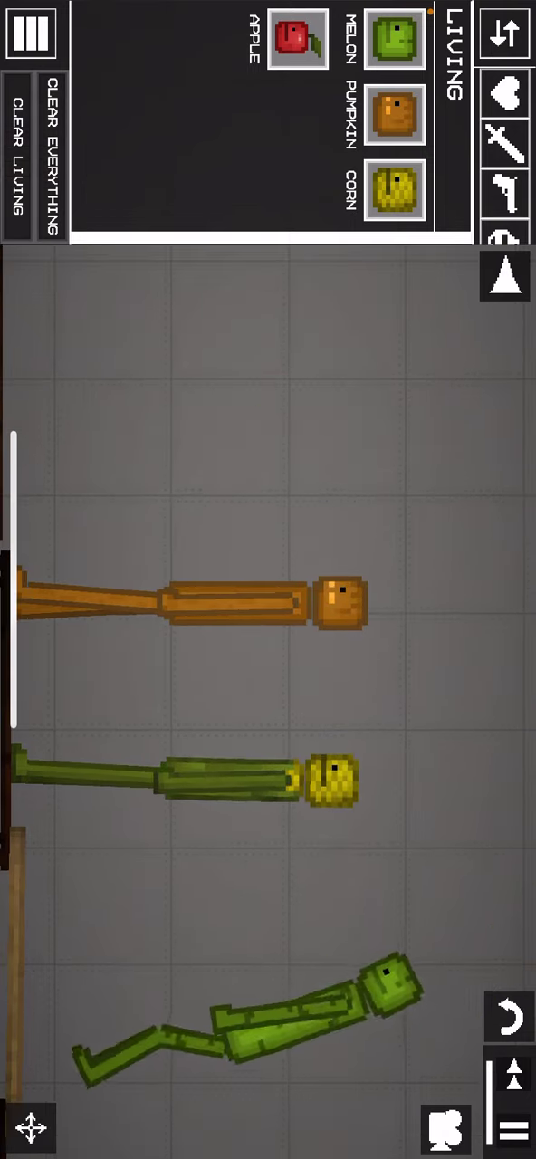
mouse_move(271, 725)
mouse_down()
mouse_move(376, 577)
mouse_move(376, 452)
mouse_up()
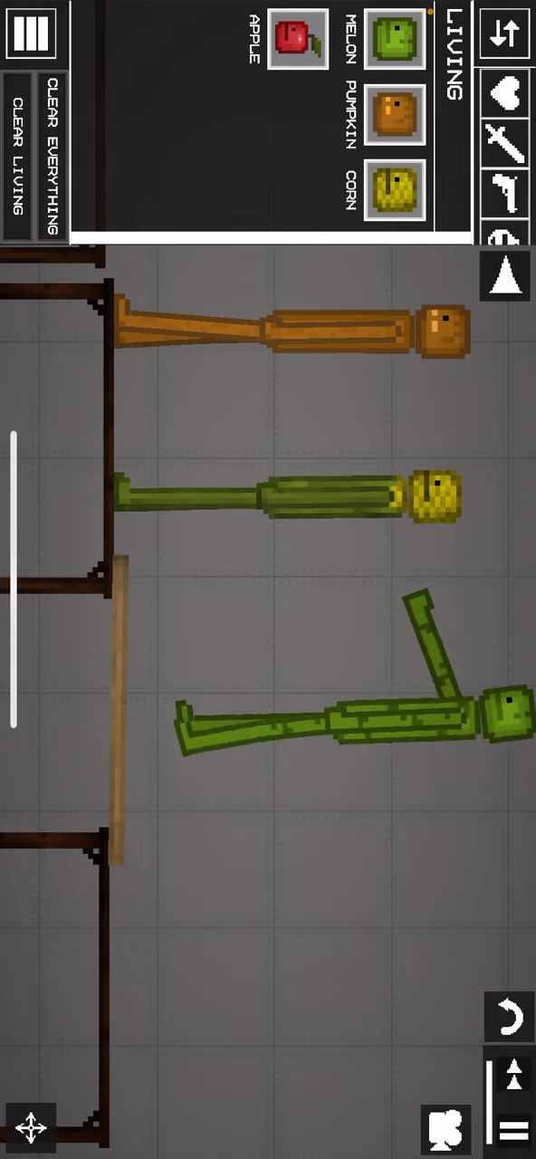
drag(217, 634, 490, 752)
click(16, 145)
mouse_move(272, 580)
mouse_down()
mouse_move(222, 580)
mouse_move(285, 580)
mouse_up()
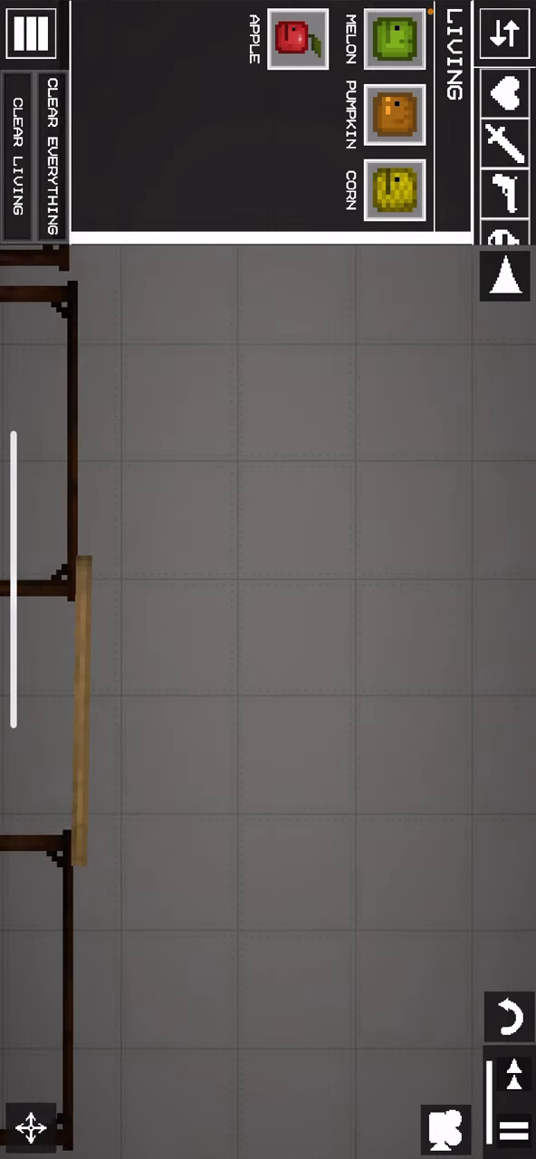
Step: Place a new melon and corn against the lath, then lift the melon onto the lath
mouse_move(308, 250)
mouse_down()
mouse_move(308, 729)
mouse_move(308, 593)
mouse_up()
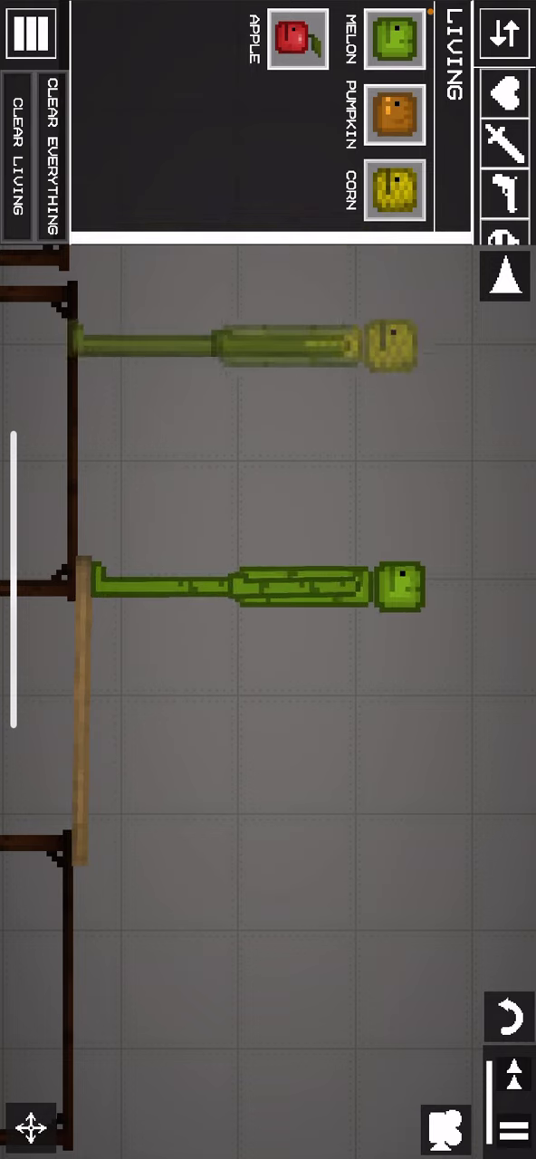
drag(392, 344, 403, 370)
drag(398, 586, 507, 656)
mouse_move(145, 557)
mouse_down()
mouse_move(326, 609)
mouse_move(421, 675)
mouse_up()
mouse_move(496, 677)
mouse_down()
mouse_move(95, 716)
mouse_move(194, 712)
mouse_move(453, 686)
mouse_move(240, 756)
mouse_up()
Step: Swing the melon into a horizontal, bent pose and settle it near the lath
mouse_move(290, 747)
mouse_down()
mouse_move(453, 647)
mouse_move(389, 764)
mouse_up()
drag(323, 802, 326, 761)
drag(226, 751, 362, 752)
drag(136, 806, 272, 851)
drag(226, 870, 311, 958)
Step: Drop the melon through the table structure, following it down to the floor
mouse_move(181, 544)
mouse_down()
mouse_move(408, 544)
mouse_move(253, 543)
mouse_move(190, 534)
mouse_up()
drag(507, 769, 389, 715)
mouse_move(407, 543)
mouse_down()
mouse_move(154, 507)
mouse_move(371, 561)
mouse_up()
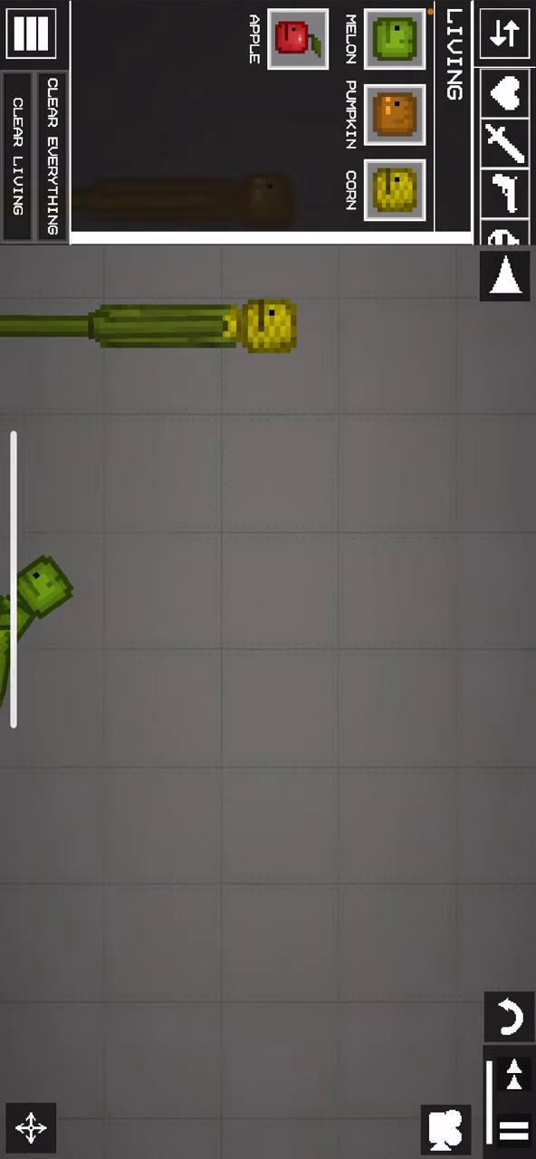
drag(245, 634, 508, 634)
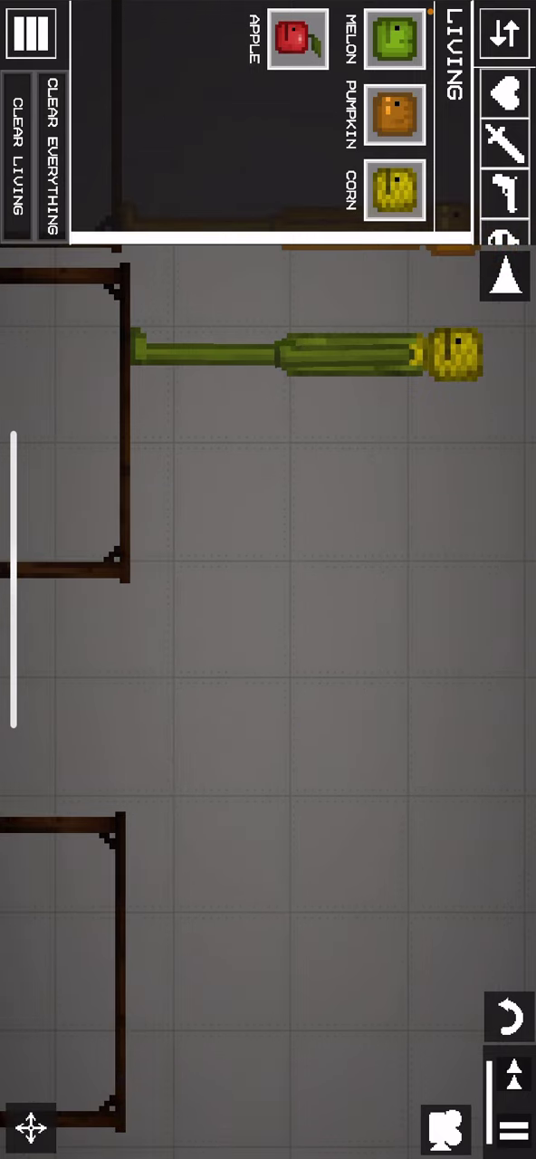
drag(181, 634, 299, 643)
drag(181, 634, 380, 661)
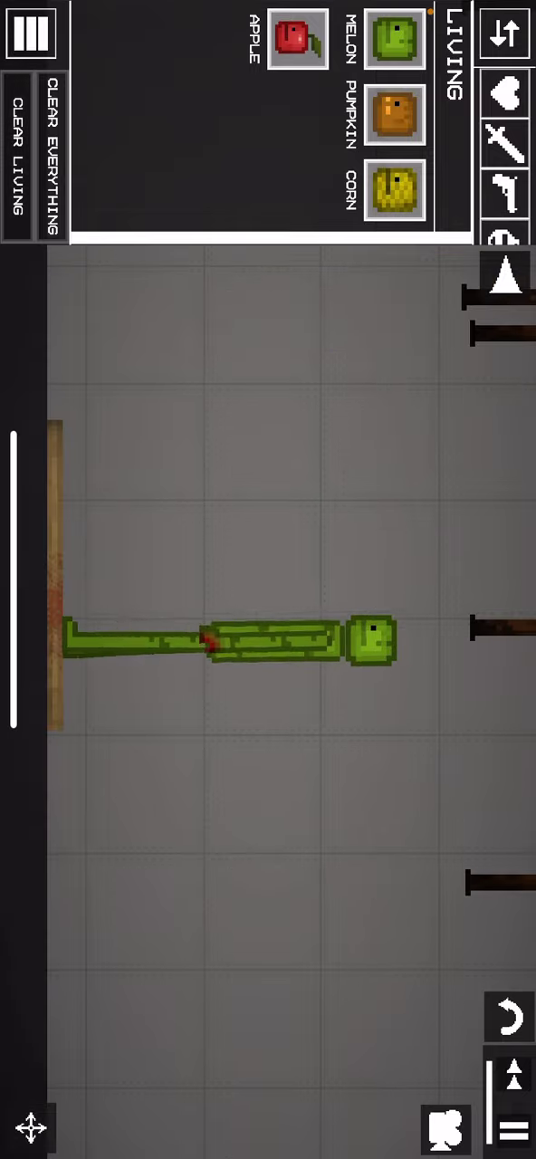
drag(271, 816, 305, 829)
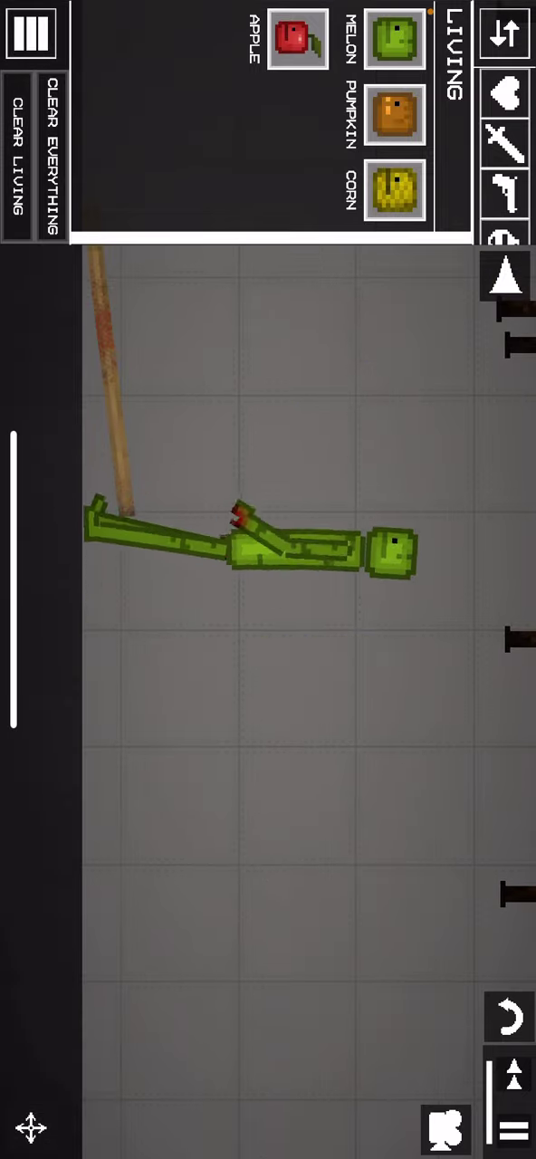
mouse_move(272, 634)
mouse_down()
mouse_move(417, 588)
mouse_move(331, 860)
mouse_move(313, 965)
mouse_up()
mouse_move(317, 634)
mouse_down()
mouse_move(317, 860)
mouse_move(333, 725)
mouse_move(317, 634)
mouse_up()
mouse_move(272, 634)
mouse_down()
mouse_move(353, 715)
mouse_move(247, 634)
mouse_up()
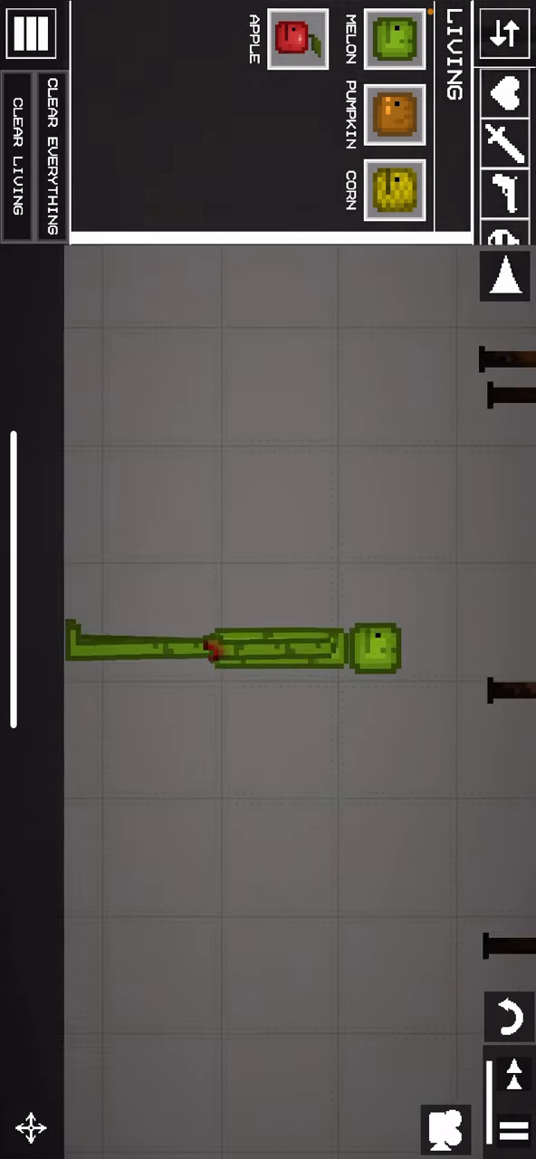
Step: Flip the melon so it faces the other way
click(271, 647)
scroll(254, 679, down, 3)
scroll(253, 680, down, 3)
scroll(253, 679, down, 2)
scroll(253, 679, up, 1)
click(331, 679)
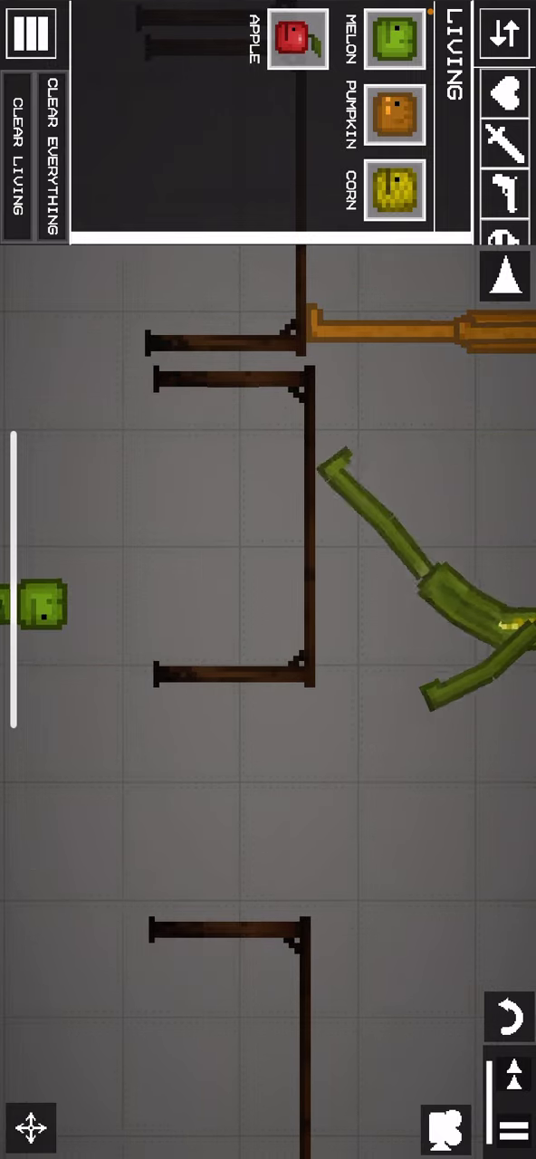
click(489, 480)
Step: Ignite the green ragdoll and the other ragdolls on the tables
click(390, 466)
scroll(385, 466, down, 4)
click(344, 467)
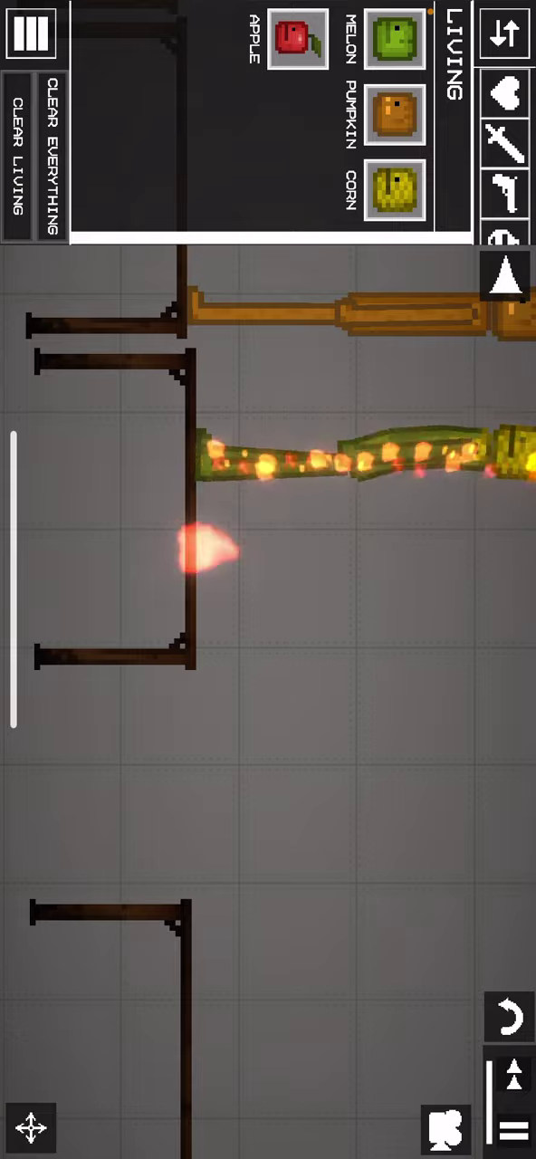
click(390, 452)
click(317, 444)
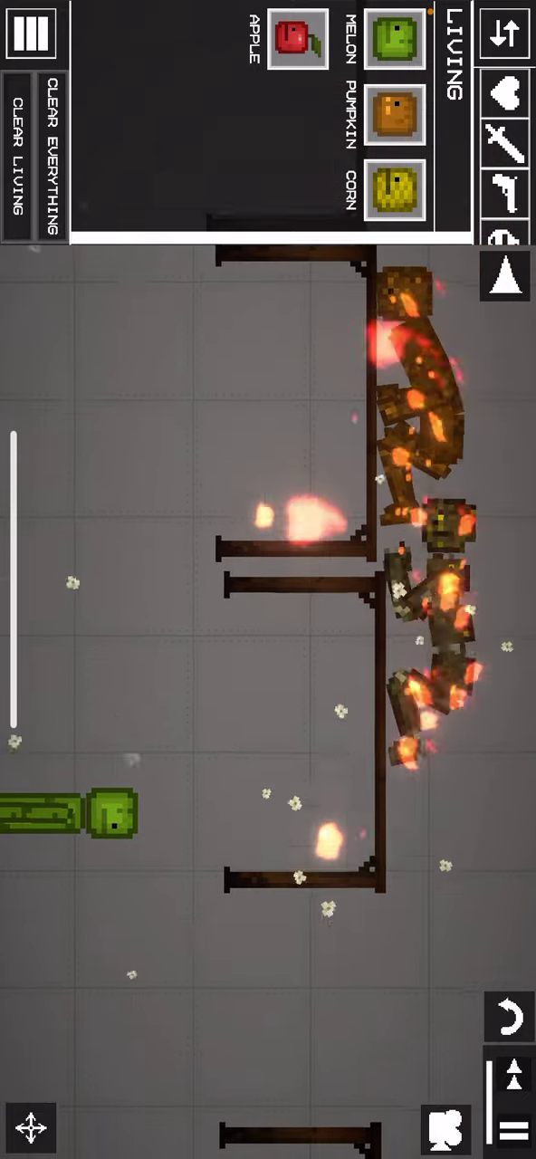
drag(504, 208, 504, 81)
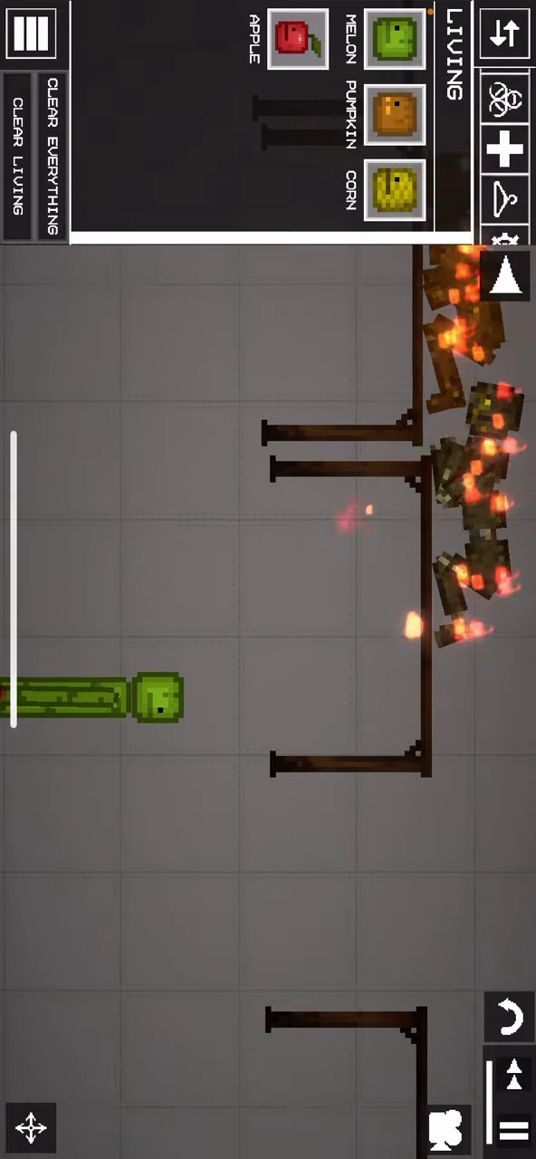
drag(504, 208, 504, 86)
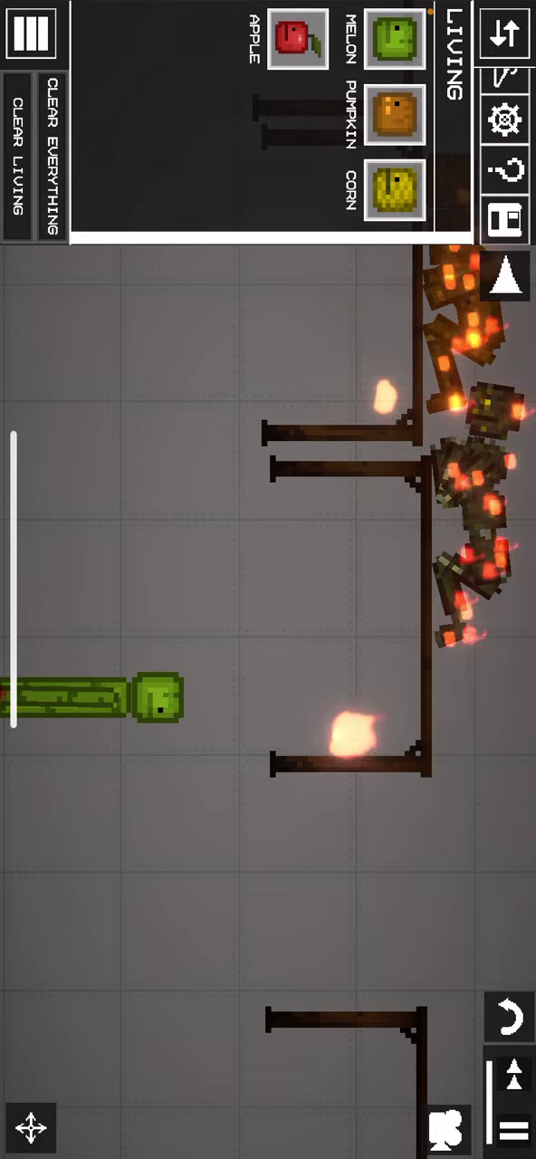
Step: Spawn the SPOOKY SKELETON save from the Saves list and dismiss its action menu
click(504, 217)
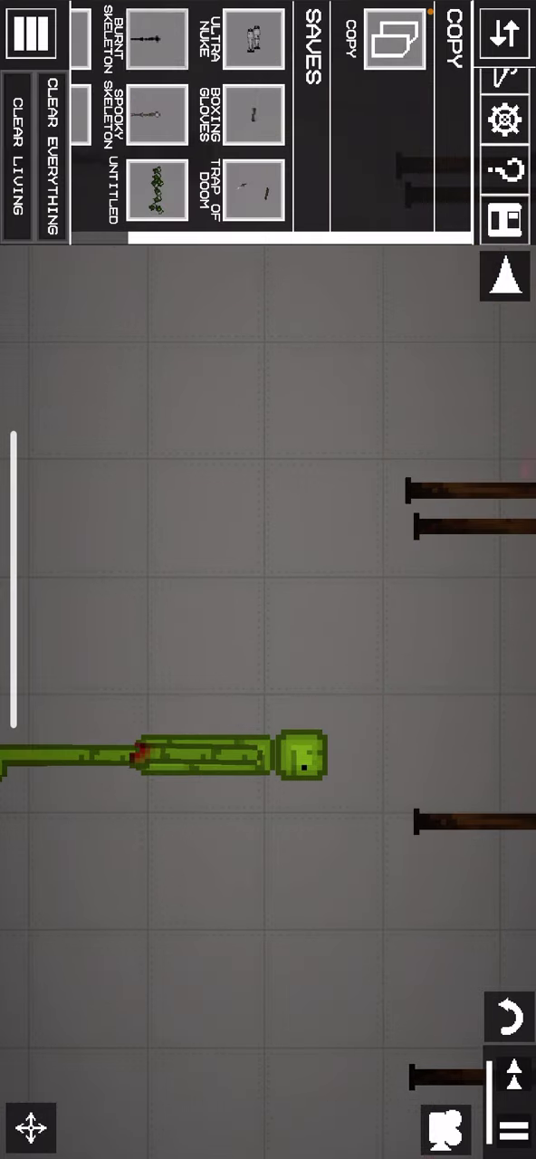
click(272, 345)
click(271, 353)
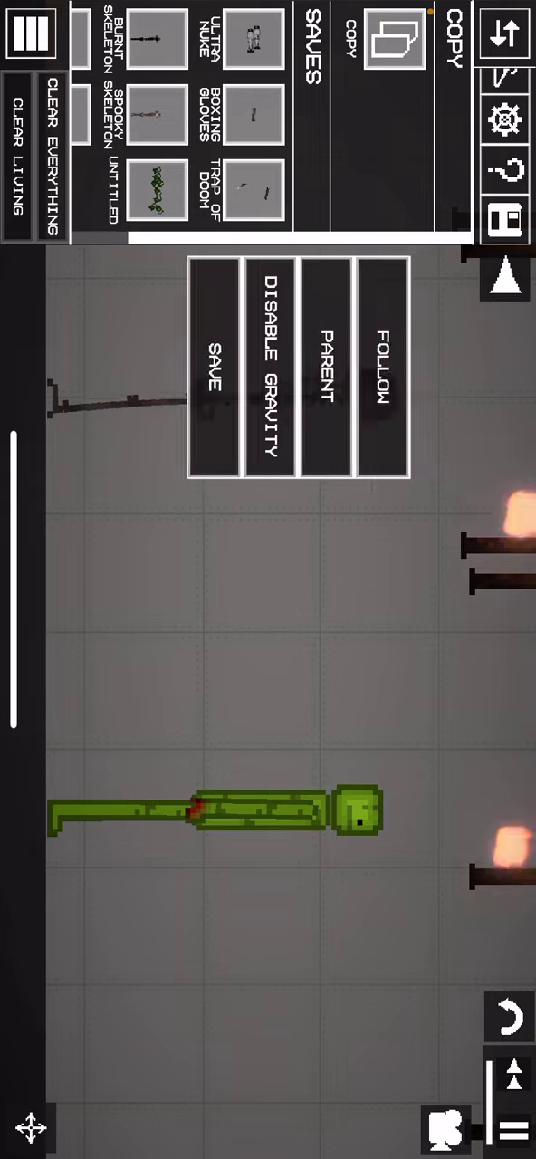
drag(272, 362, 435, 363)
click(272, 634)
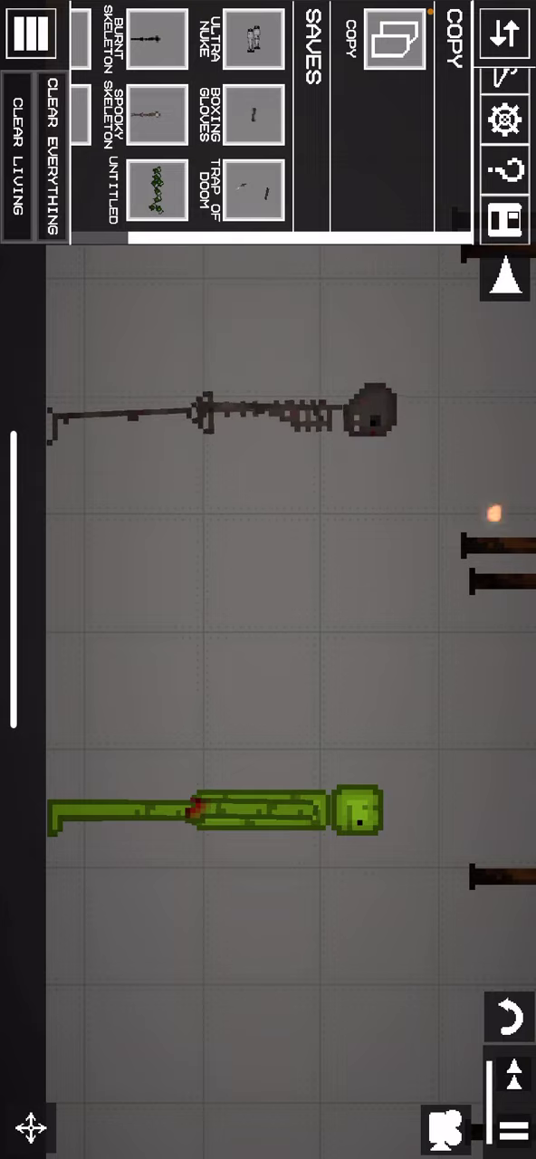